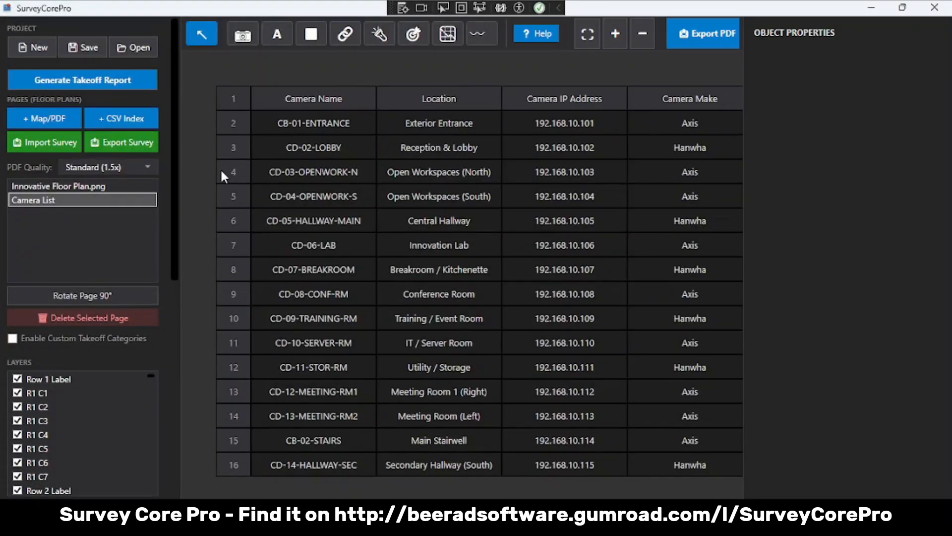
# - Export the survey for the mobile app as Site_Prep.survey in the Innovative folder
pyautogui.click(119, 147)
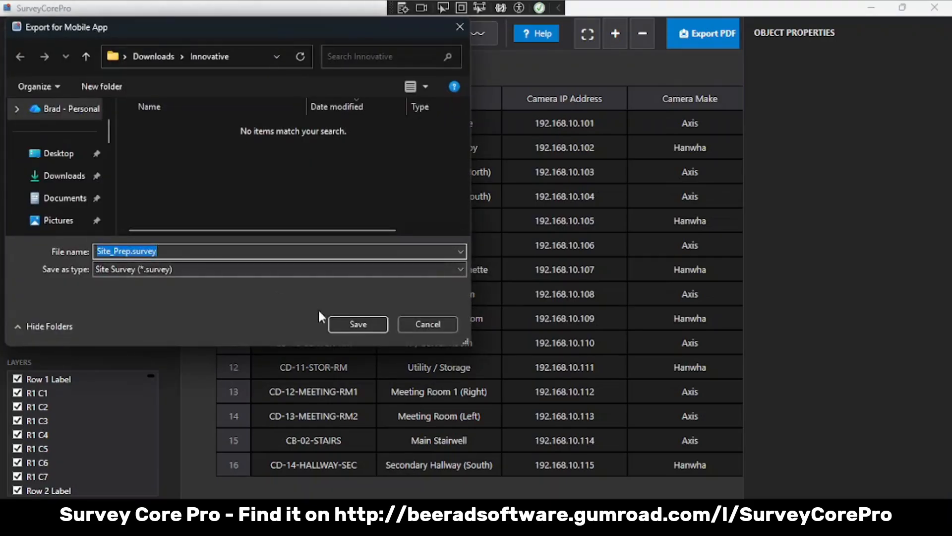
pyautogui.click(345, 325)
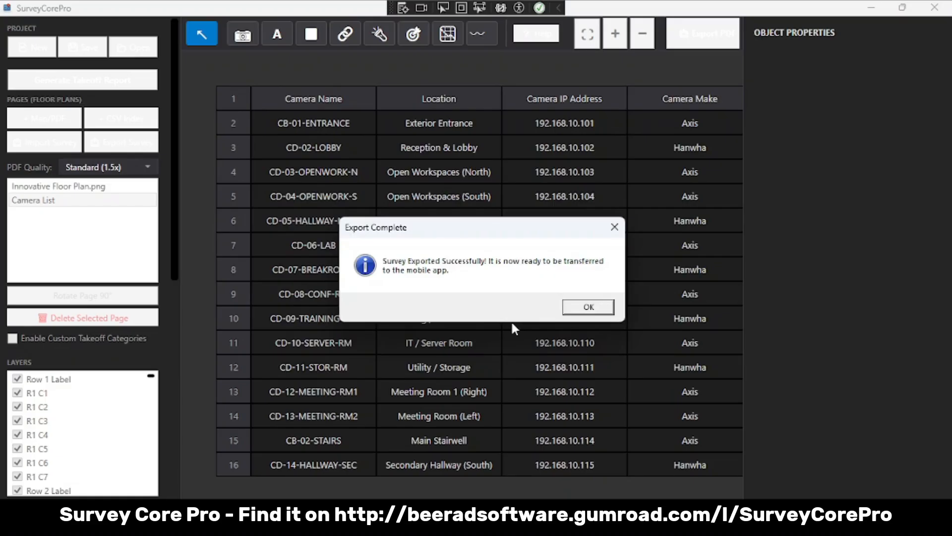
pyautogui.click(589, 308)
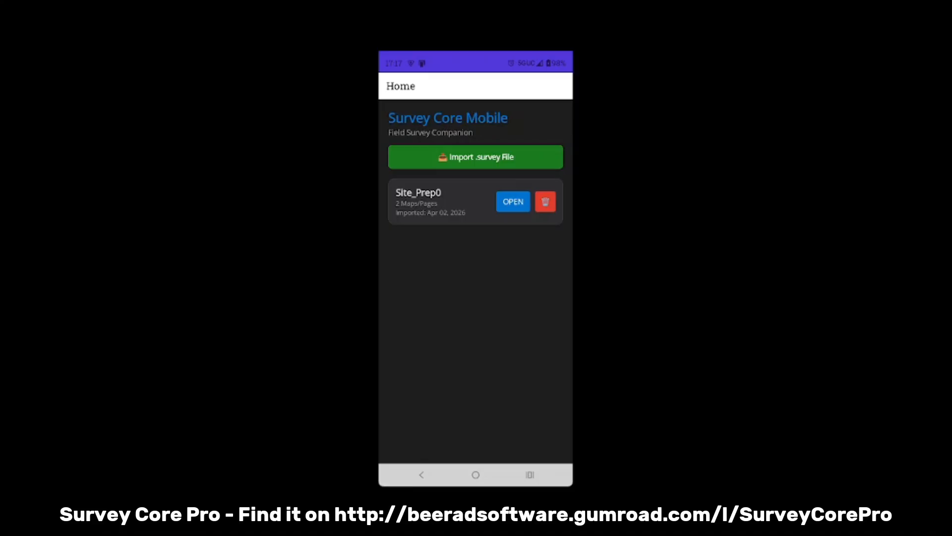
# - Switch to Survey Core Mobile, open the Site_Prep0 survey and review its Camera List page before returning to the floor plan
pyautogui.click(513, 201)
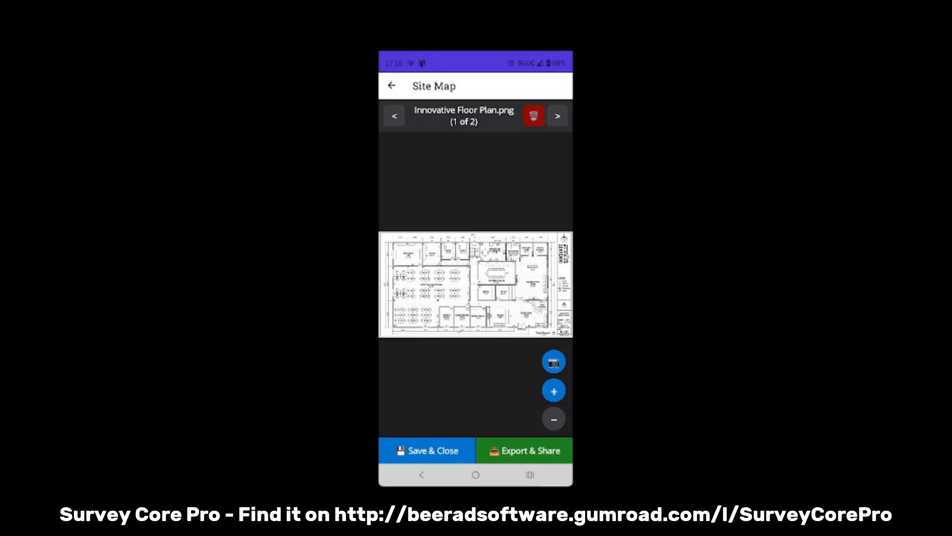
pyautogui.click(558, 116)
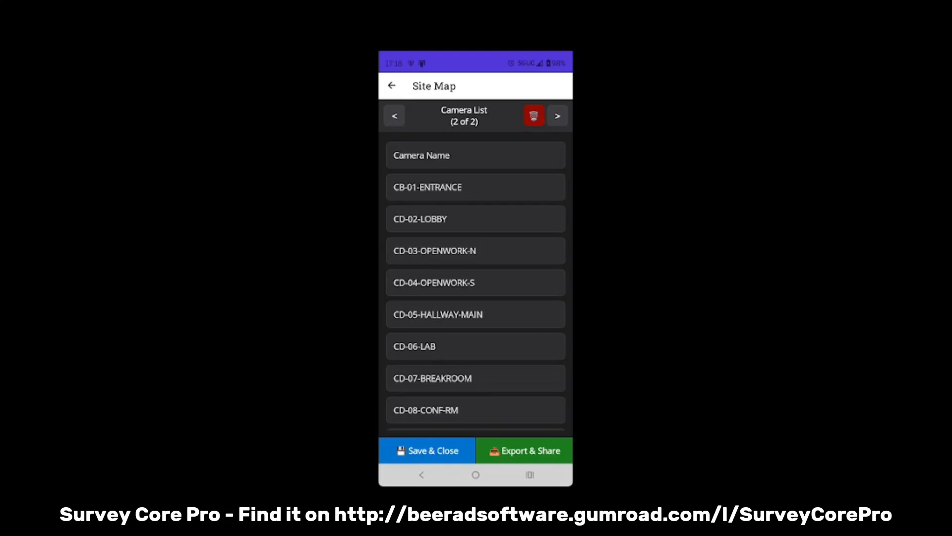
pyautogui.scroll(-5, 476, 284)
pyautogui.scroll(5, 476, 284)
pyautogui.click(394, 116)
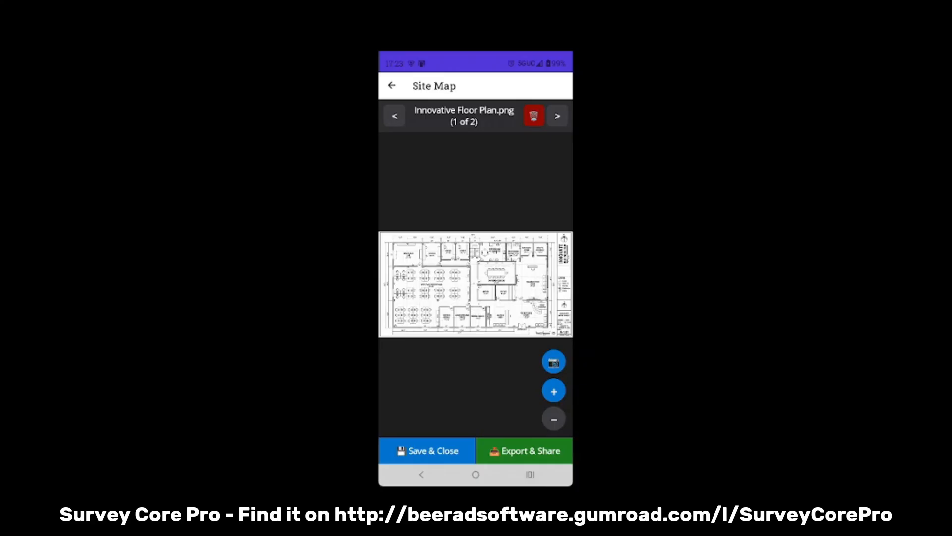
# - Switch the photo source to the gallery and pin the building entrance photo beside the ENTRANCE doors on the floor plan
pyautogui.scroll(5, 476, 284)
pyautogui.moveTo(476, 298); pyautogui.dragTo(447, 241)
pyautogui.scroll(4, 472, 297)
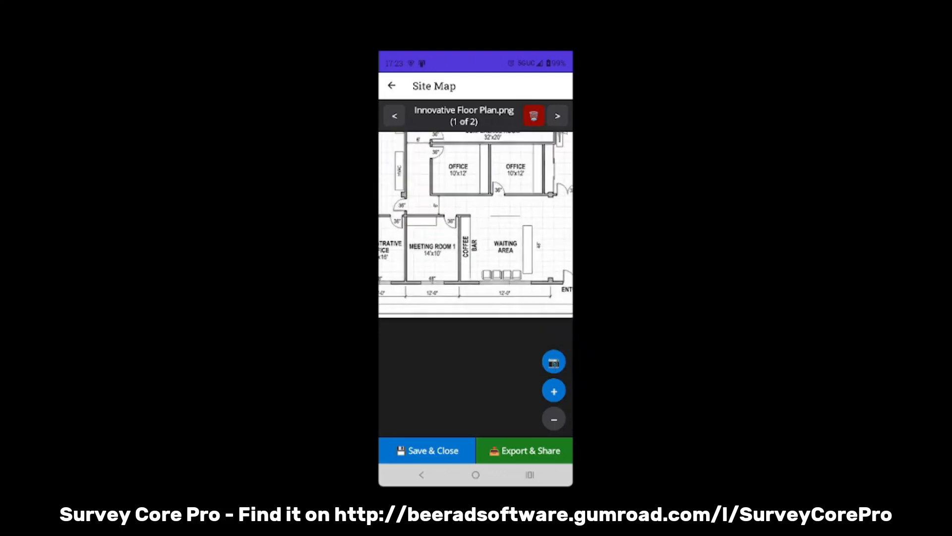
pyautogui.moveTo(510, 240); pyautogui.dragTo(484, 239)
pyautogui.scroll(2, 481, 298)
pyautogui.scroll(-1, 481, 297)
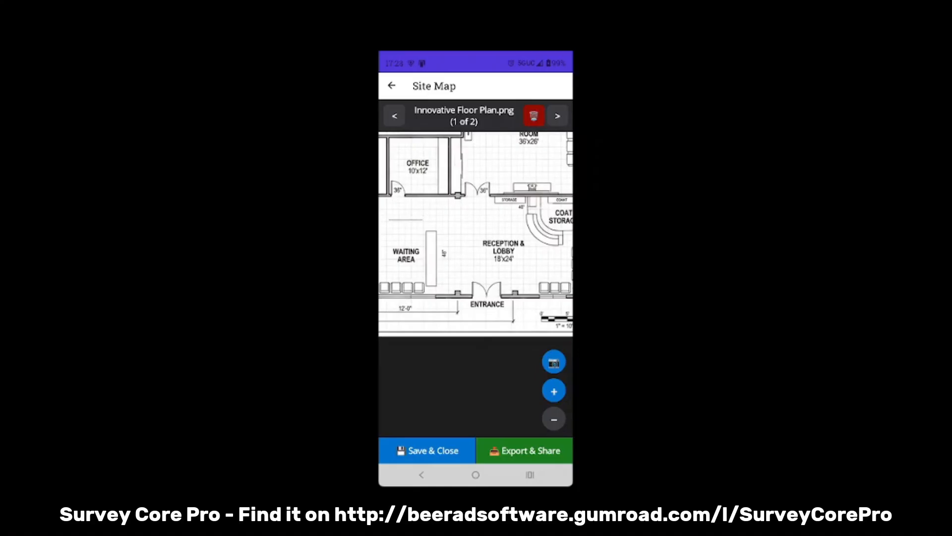
pyautogui.click(554, 361)
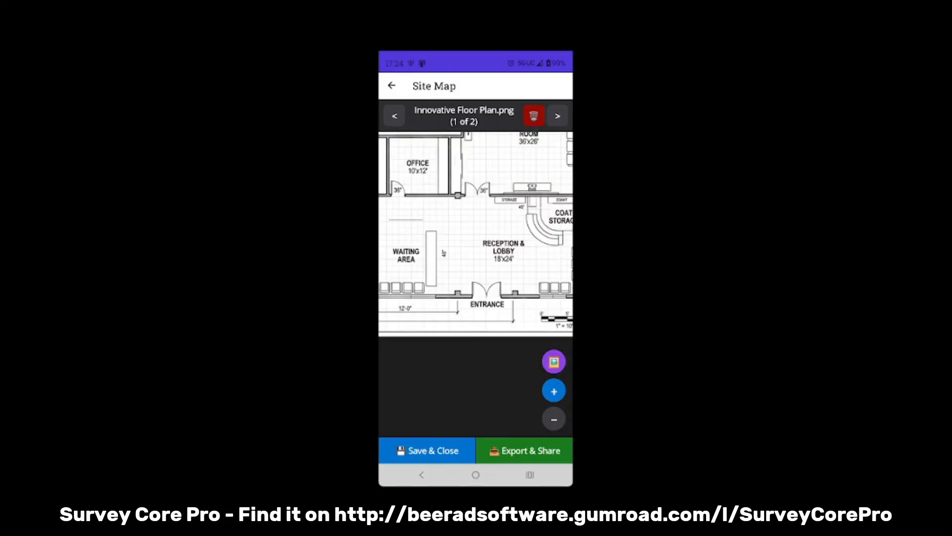
pyautogui.click(462, 302)
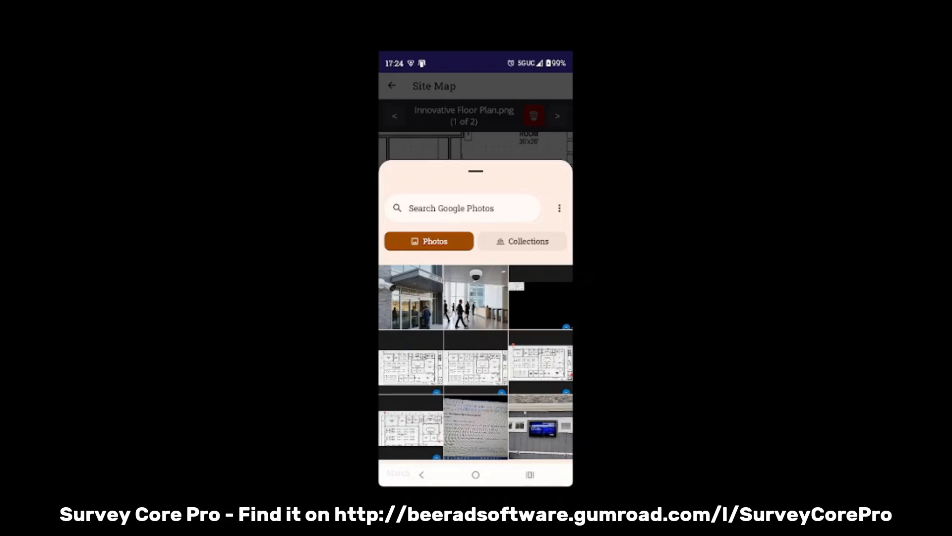
pyautogui.click(411, 297)
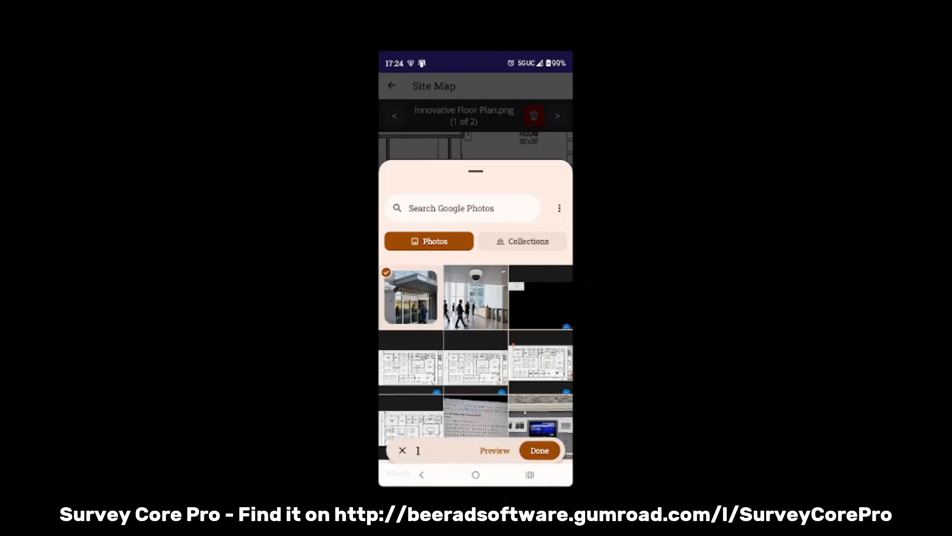
pyautogui.click(540, 450)
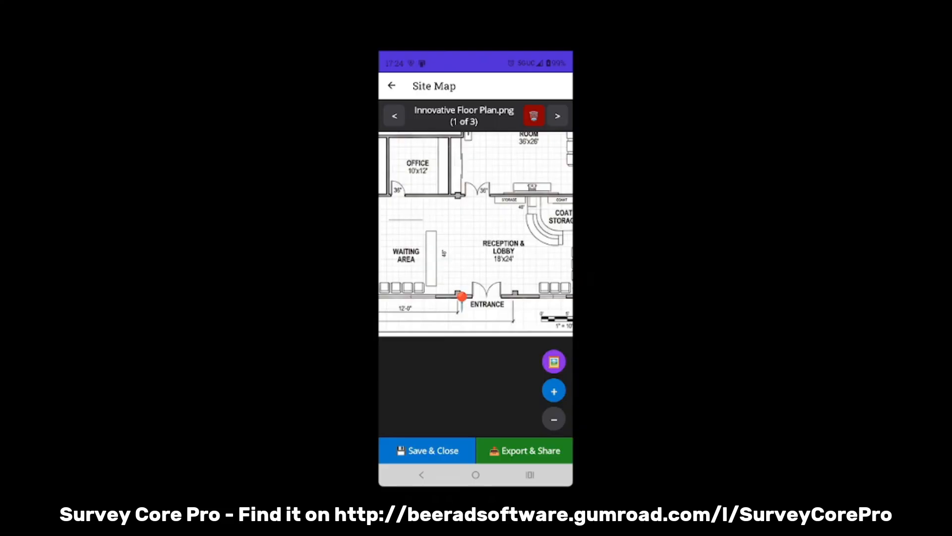
# - Pin the lobby dome camera photo from the gallery in the Reception & Lobby area, below the curved desk
pyautogui.click(537, 254)
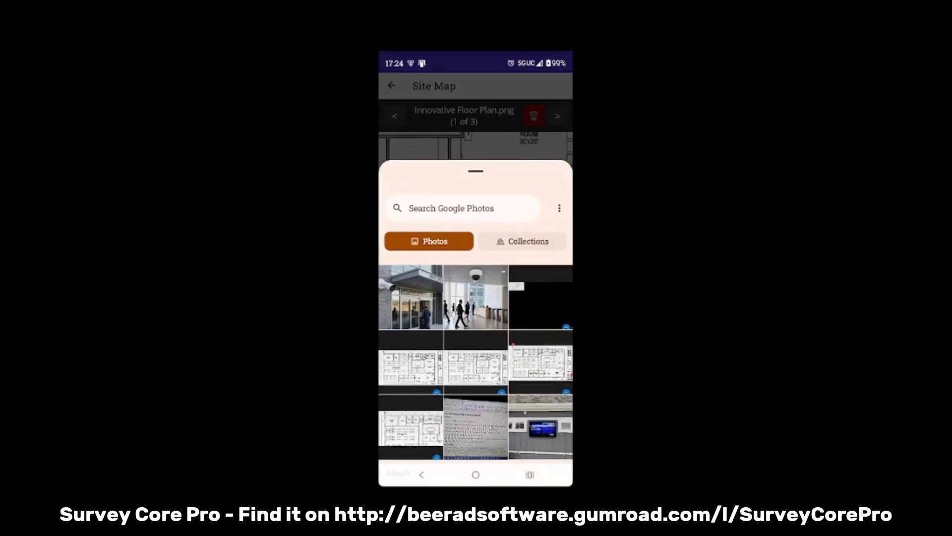
pyautogui.click(475, 297)
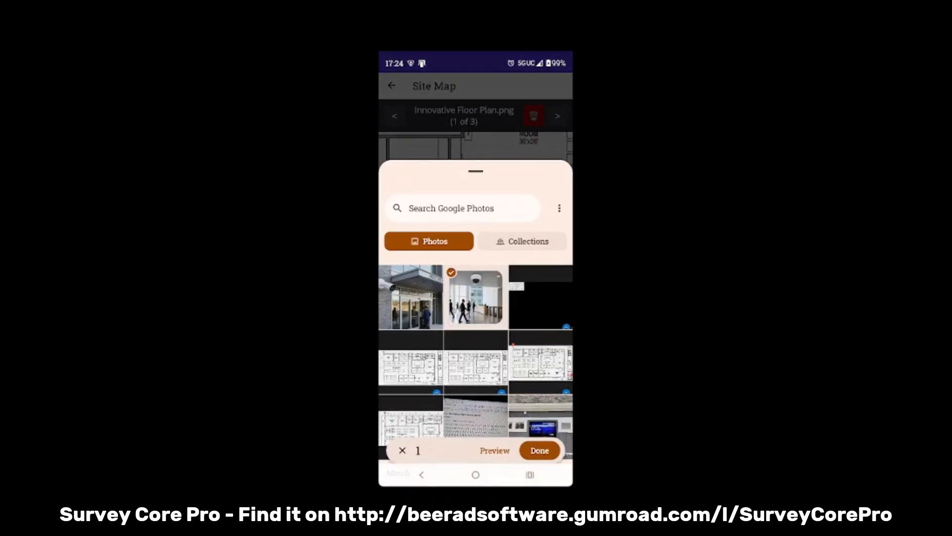
pyautogui.click(540, 450)
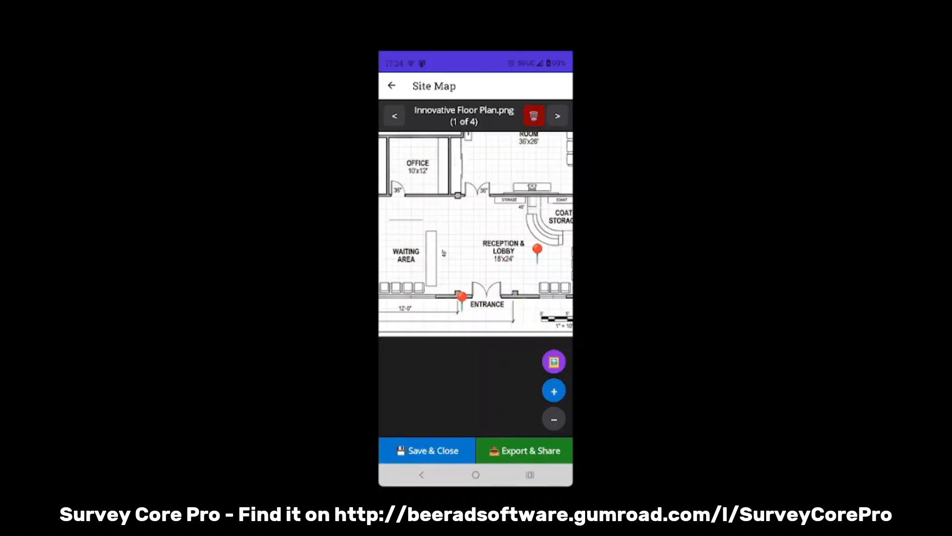
# - Move the entrance pin up so its tip sits on the wall, and nudge the lobby pin slightly left
pyautogui.moveTo(486, 233); pyautogui.dragTo(455, 253)
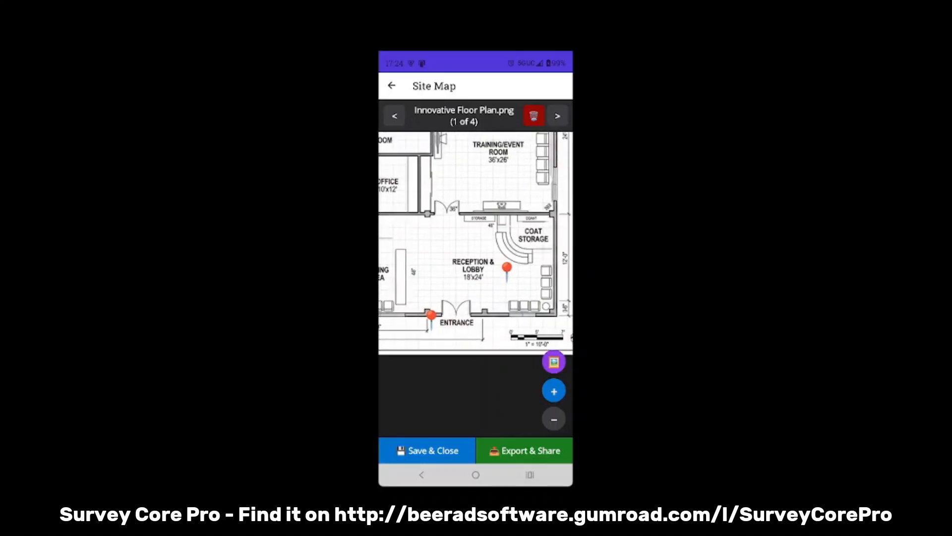
pyautogui.click(431, 320)
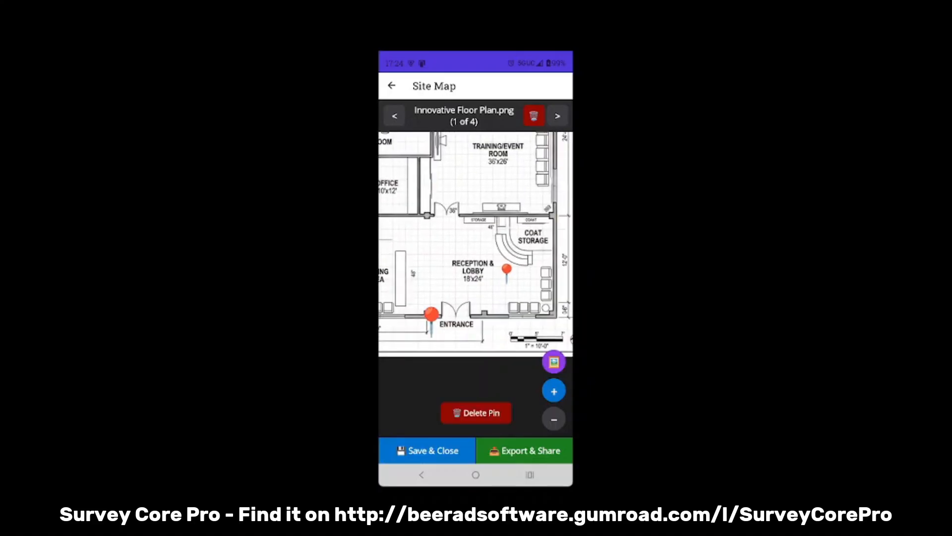
pyautogui.moveTo(431, 313); pyautogui.dragTo(431, 302)
pyautogui.click(432, 308)
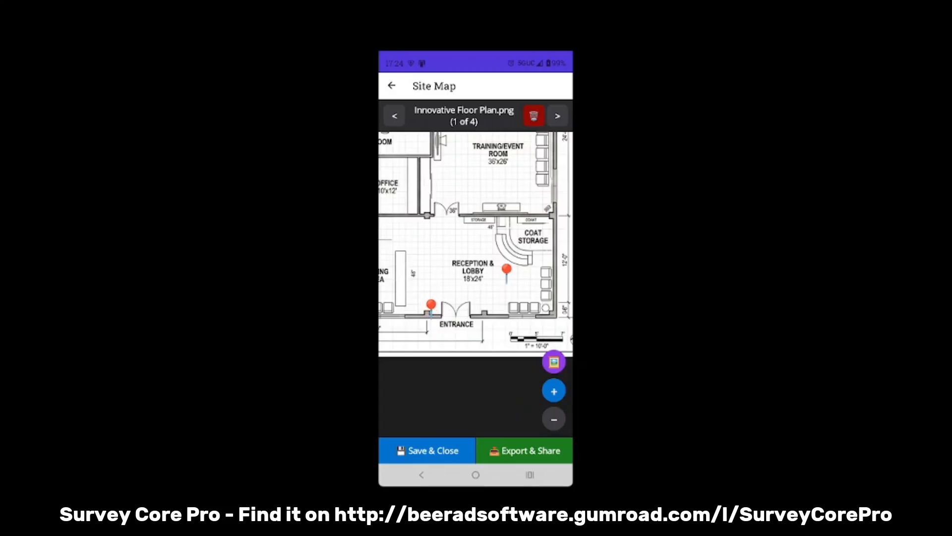
pyautogui.click(507, 273)
pyautogui.moveTo(507, 273); pyautogui.dragTo(502, 273)
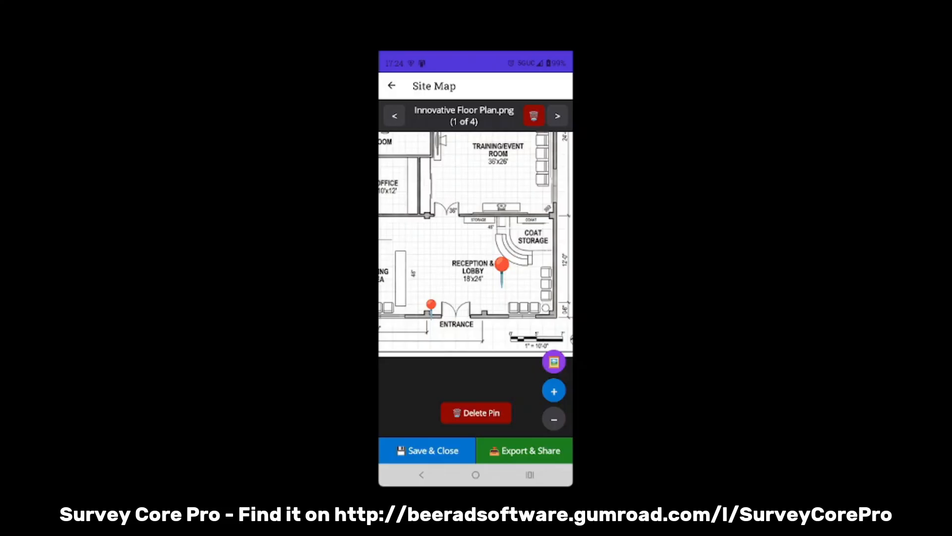
pyautogui.click(502, 273)
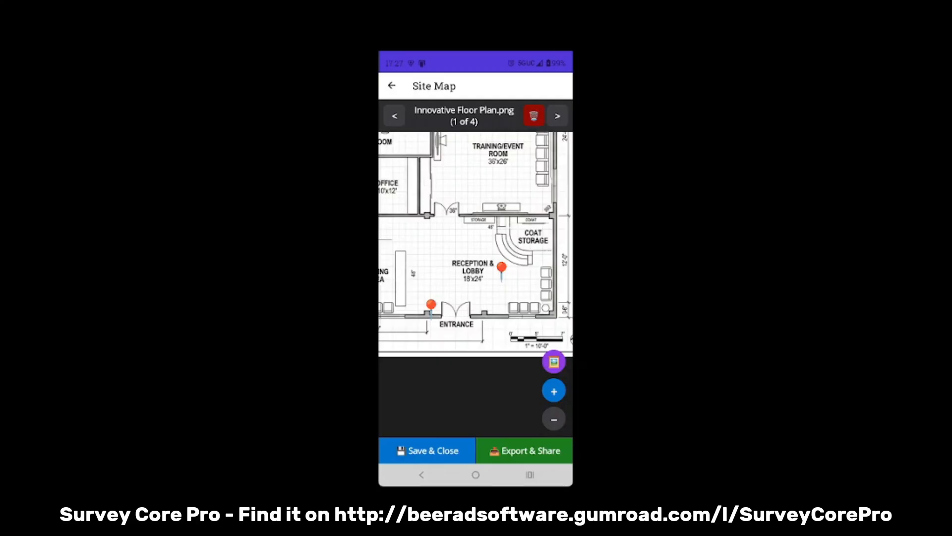
# - Link the CB-01-ENTRANCE entry in the Camera List to Photo 3
pyautogui.click(557, 116)
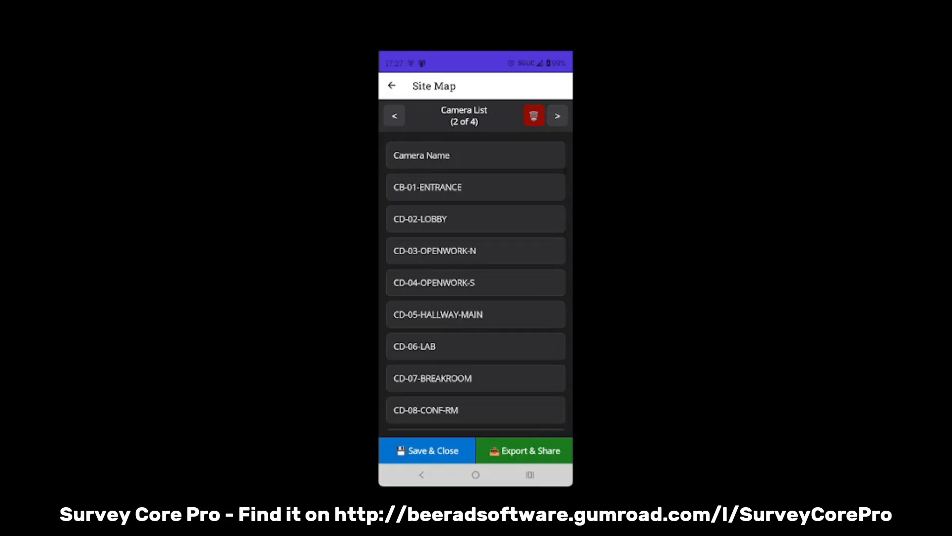
pyautogui.click(475, 187)
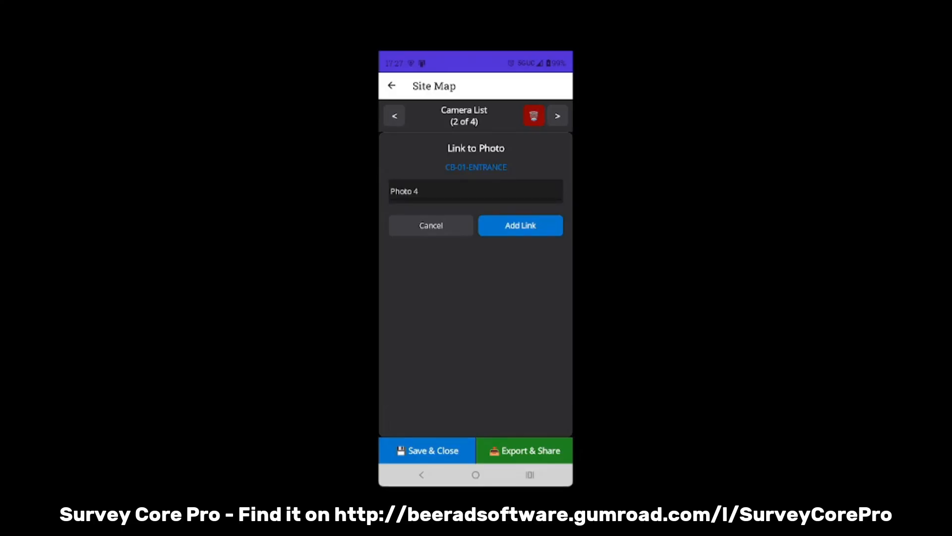
pyautogui.click(476, 192)
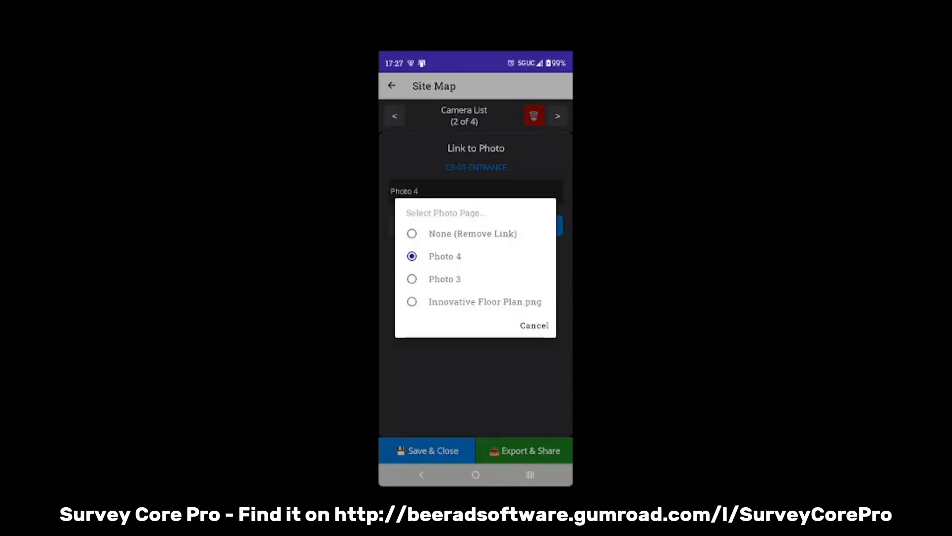
pyautogui.click(445, 279)
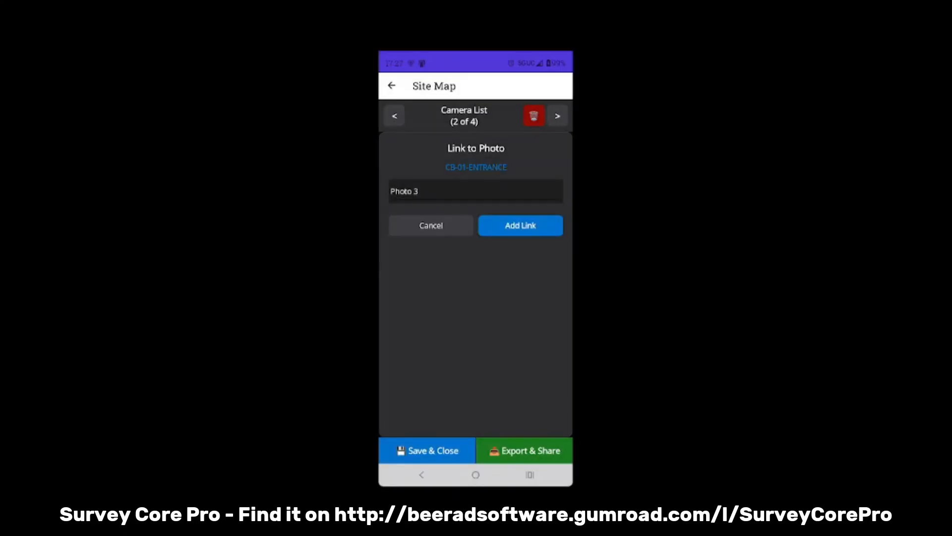
pyautogui.click(520, 225)
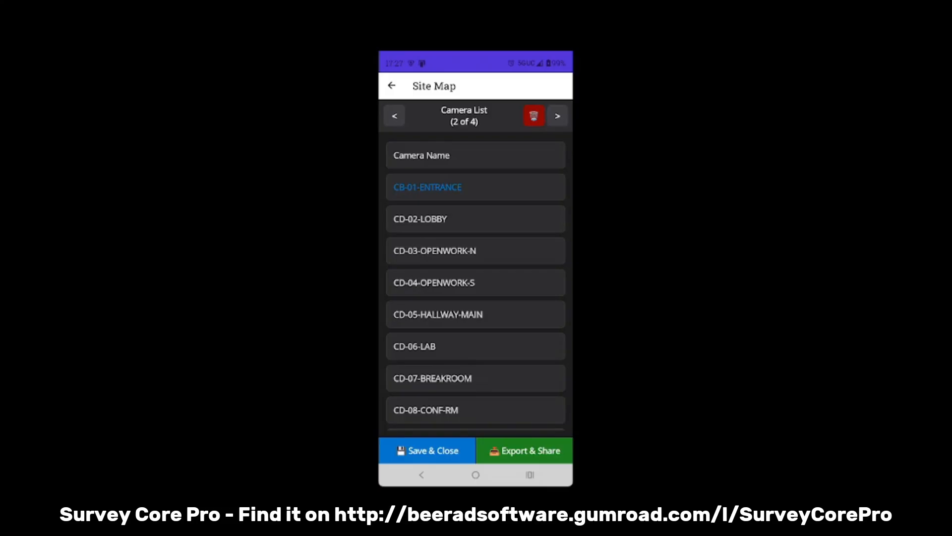
# - Link the CD-02-LOBBY entry in the Camera List to Photo 4
pyautogui.click(475, 219)
pyautogui.click(475, 191)
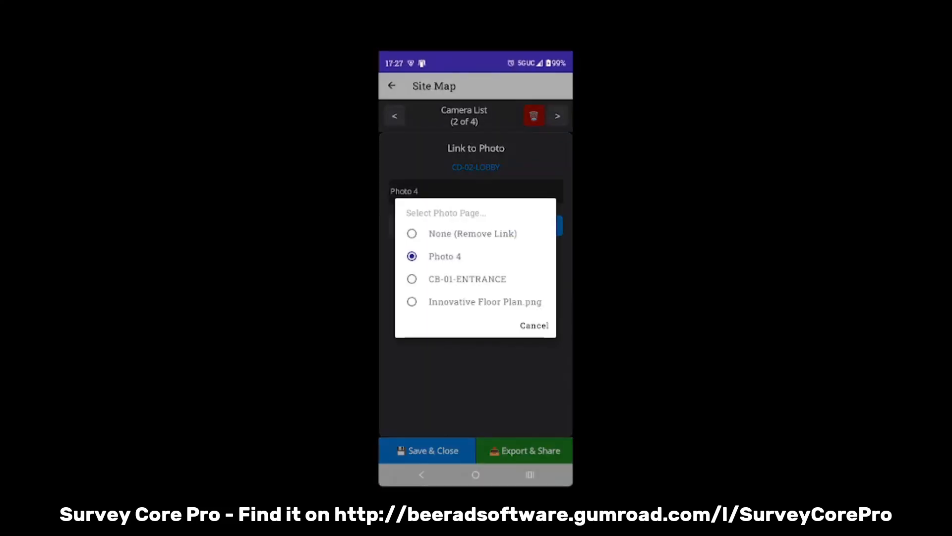
pyautogui.click(534, 325)
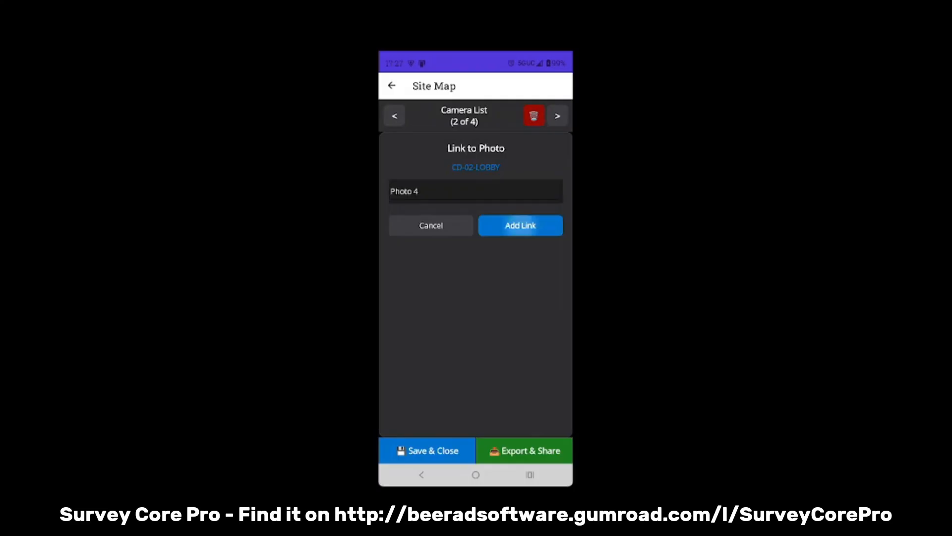
pyautogui.click(521, 225)
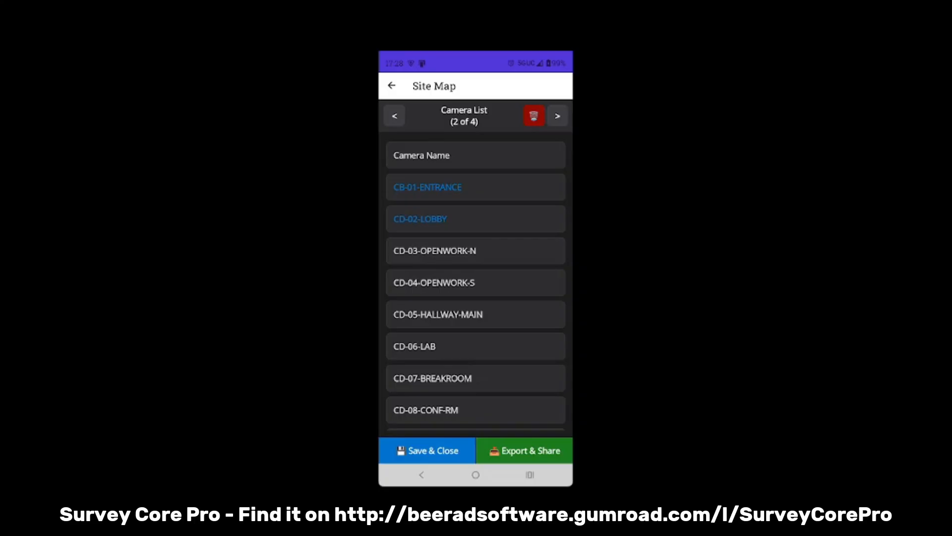
# - Check the linked CB-01-ENTRANCE and CD-02-LOBBY photo pages, fitting the entrance photo to the view
pyautogui.click(558, 115)
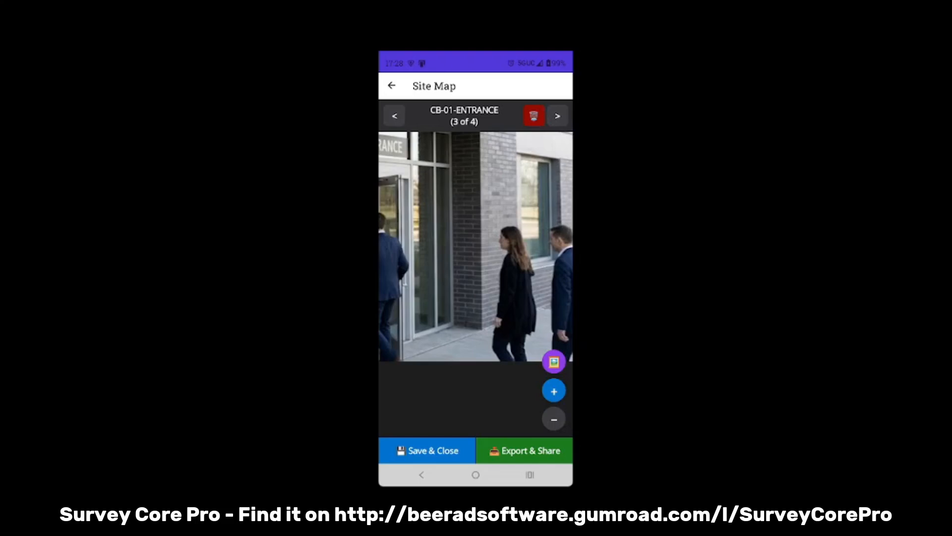
pyautogui.moveTo(406, 173); pyautogui.dragTo(541, 397)
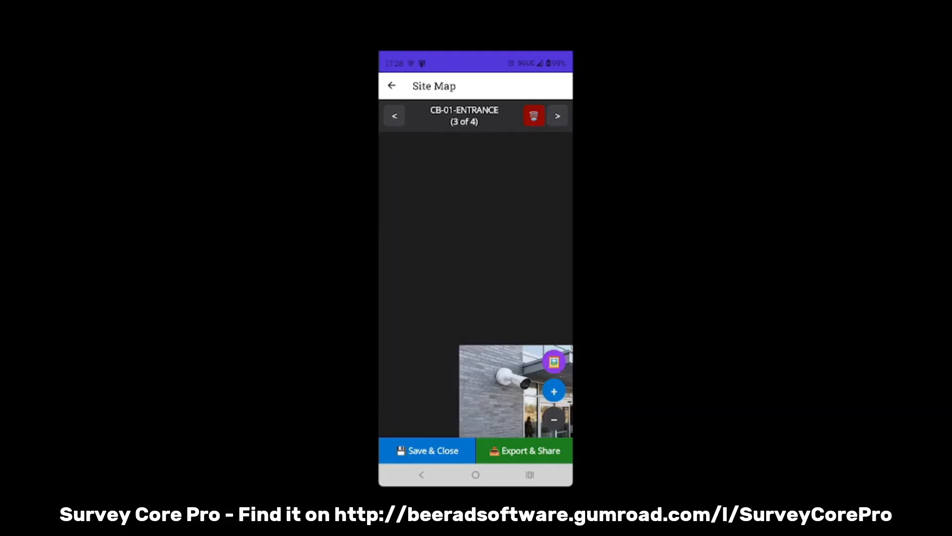
pyautogui.click(554, 419)
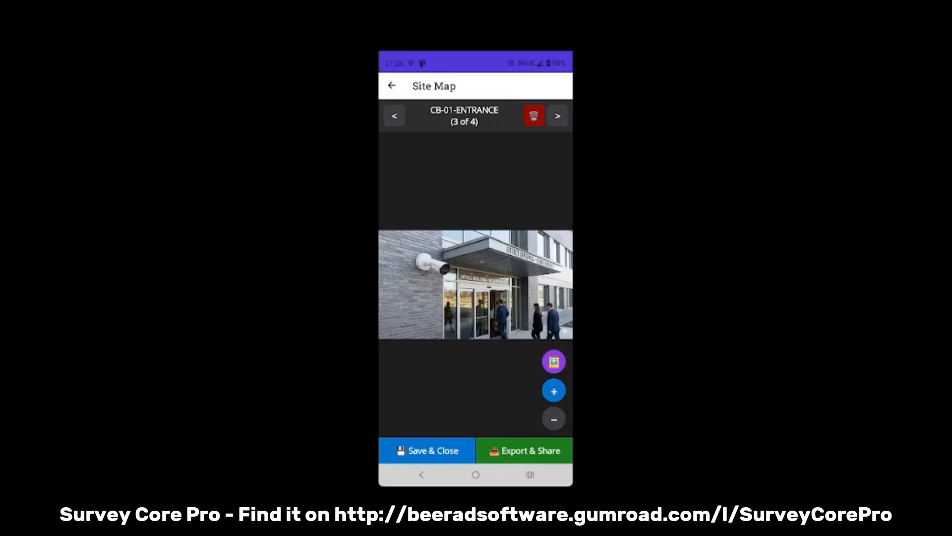
pyautogui.click(557, 115)
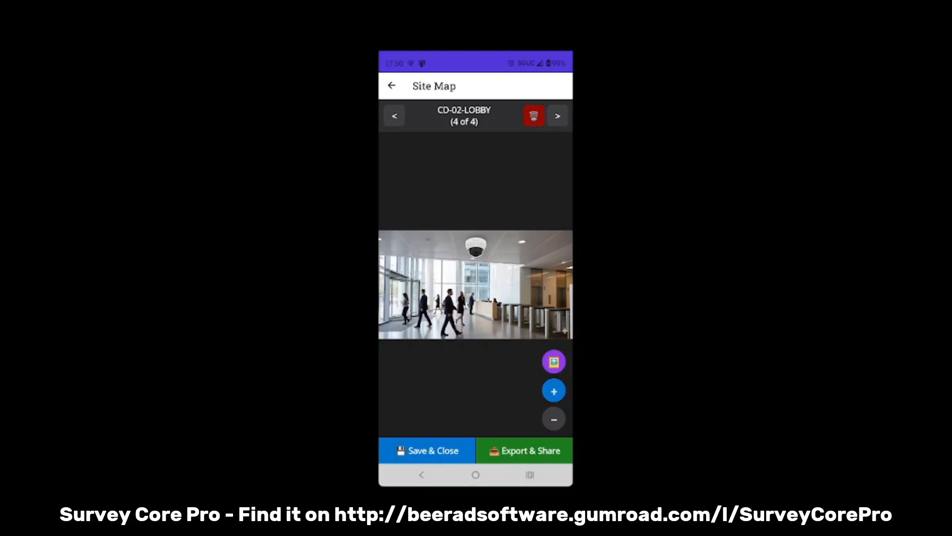
# - Export the completed survey and upload Site_Prep0_Completed.survey to the Atlas Surveys folder in Google Drive
pyautogui.click(526, 450)
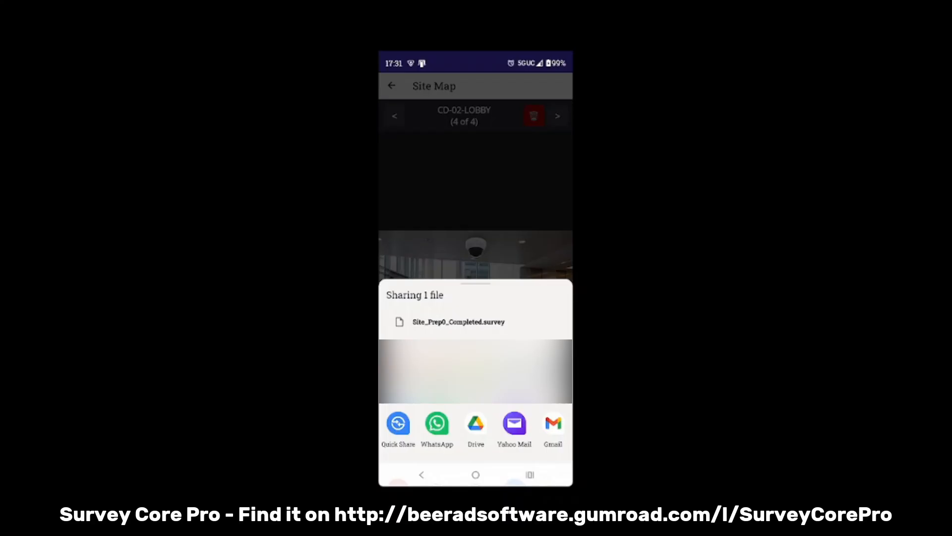
pyautogui.click(476, 423)
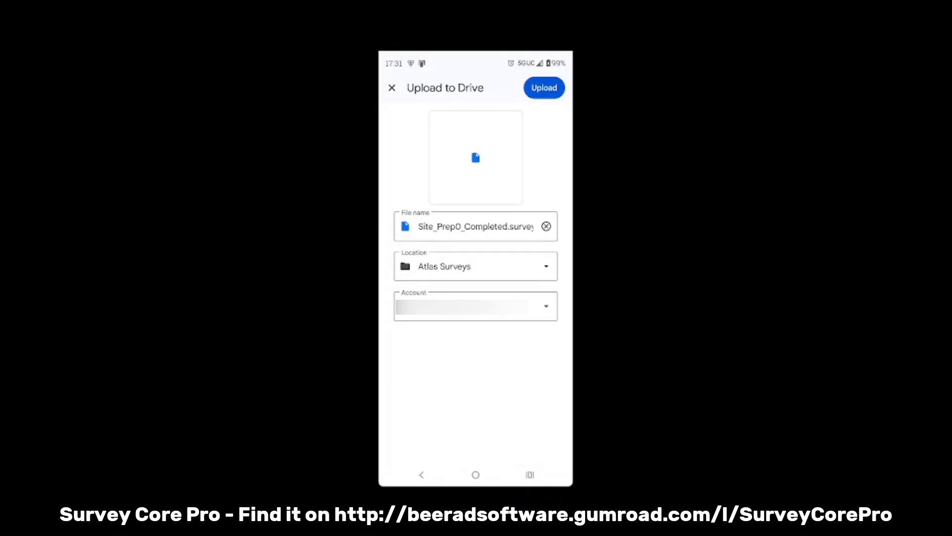
pyautogui.click(544, 87)
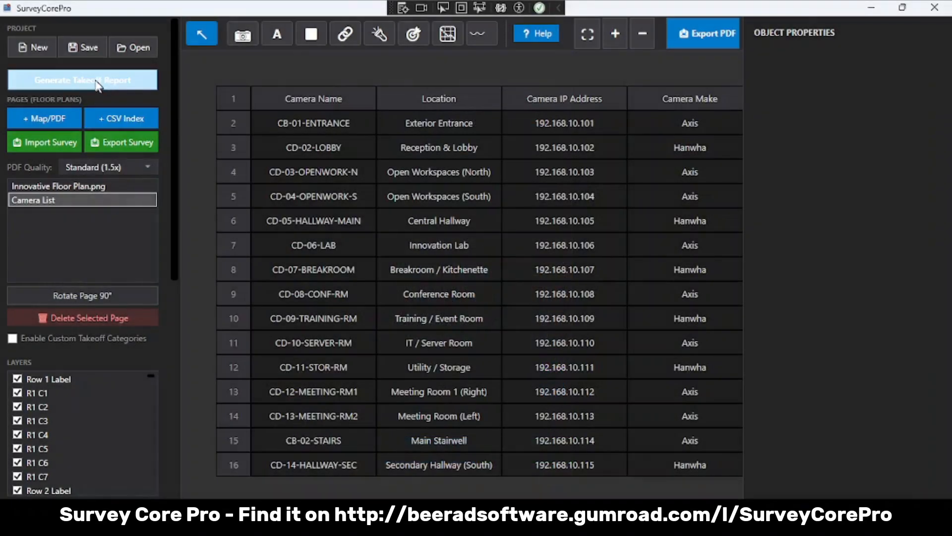
# - Start a new project, discarding the open one, and import Site_Prep0_Completed.survey as its own project without merging
pyautogui.click(41, 52)
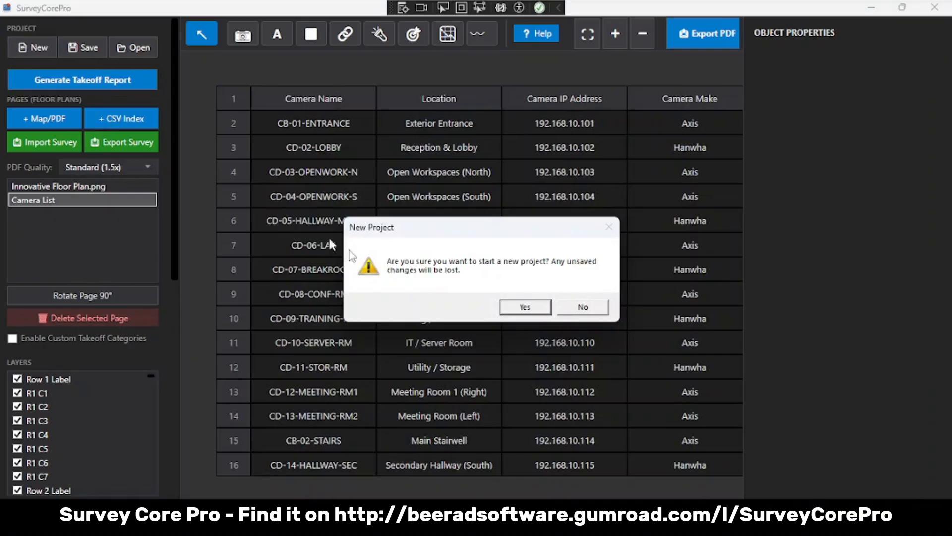
pyautogui.click(512, 307)
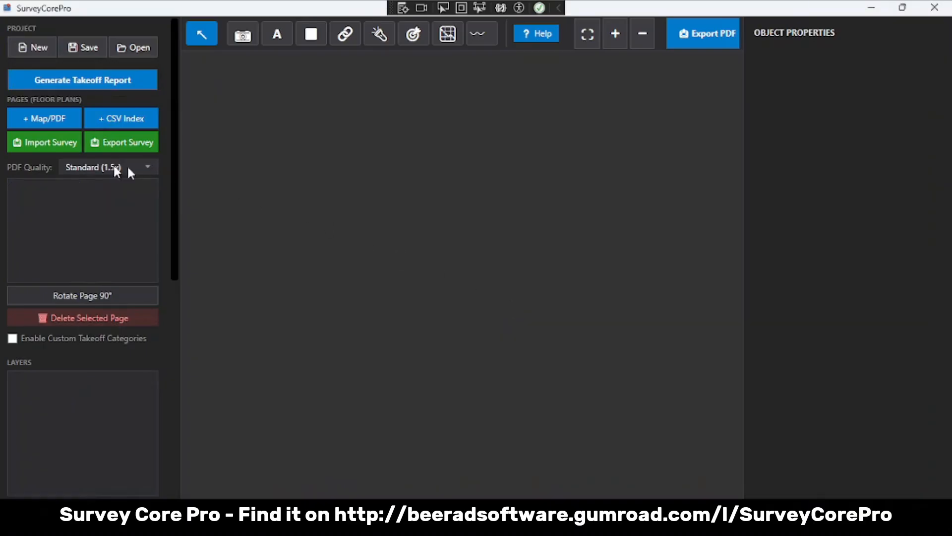
pyautogui.click(42, 143)
pyautogui.click(154, 151)
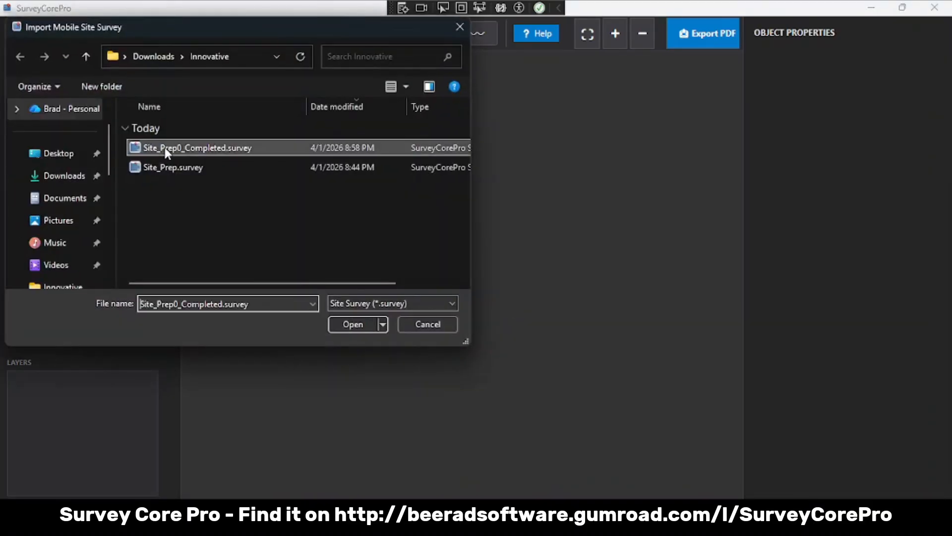
pyautogui.click(347, 323)
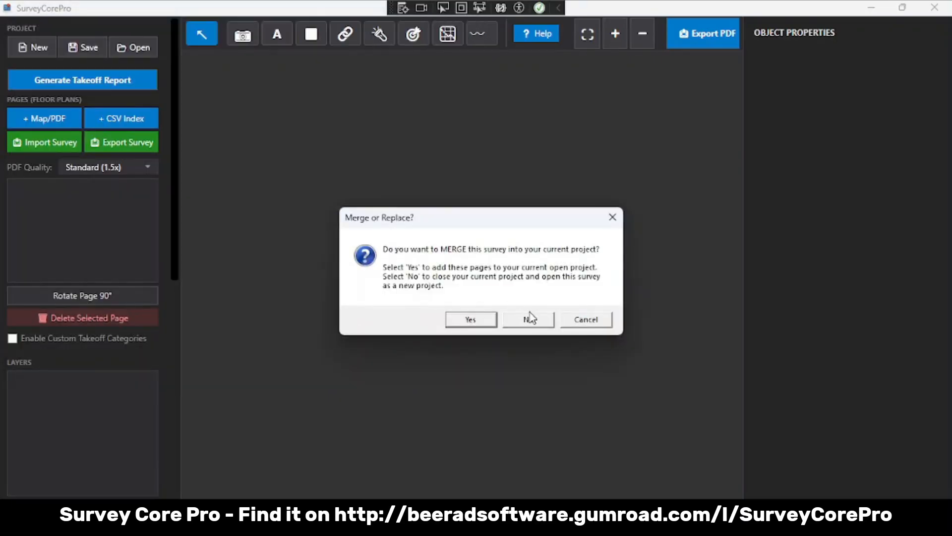
pyautogui.click(529, 317)
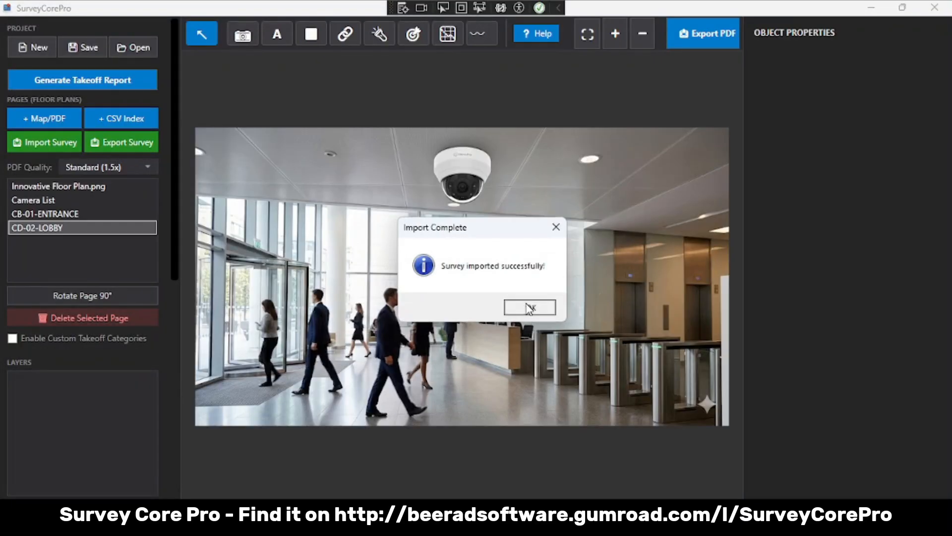
pyautogui.click(530, 308)
# - Check the imported Innovative Floor Plan.png and Camera List pages, returning to the floor plan
pyautogui.click(95, 188)
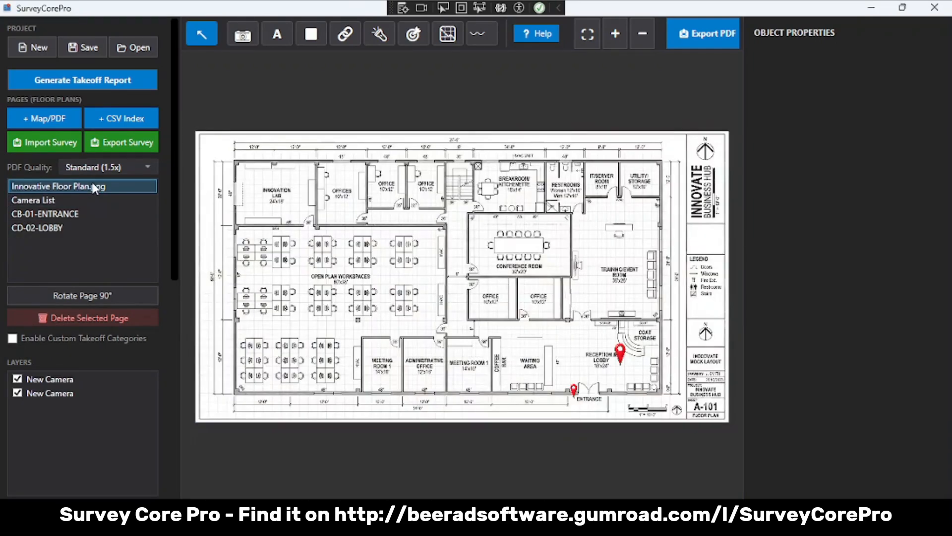
pyautogui.click(82, 198)
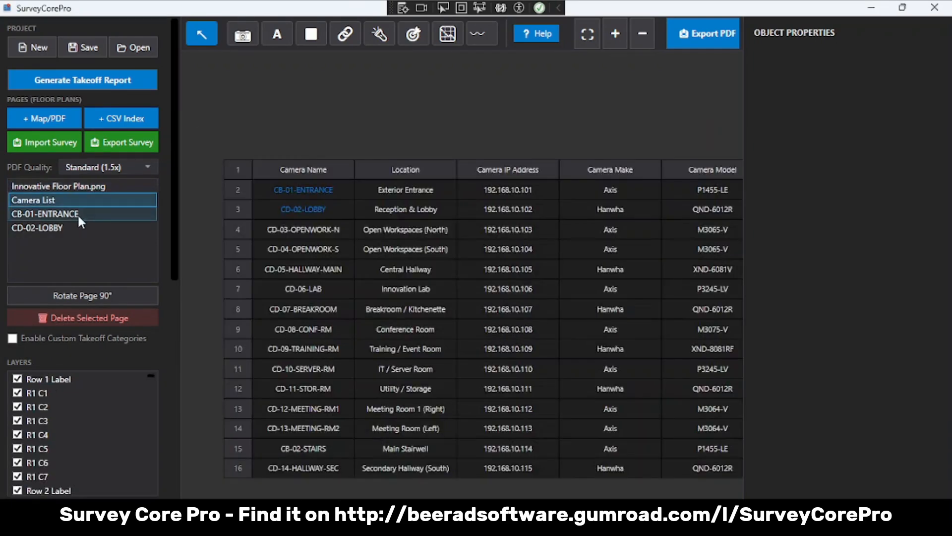
pyautogui.click(91, 187)
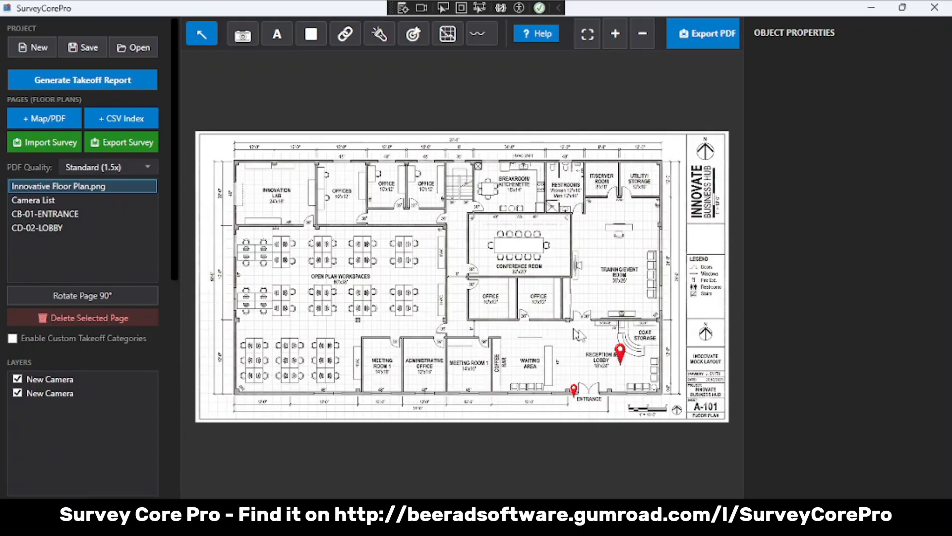
# - Swap the Reception Lobby pin's icon for the dark dome camera from the CCTV icon library and shrink it slightly
pyautogui.click(621, 354)
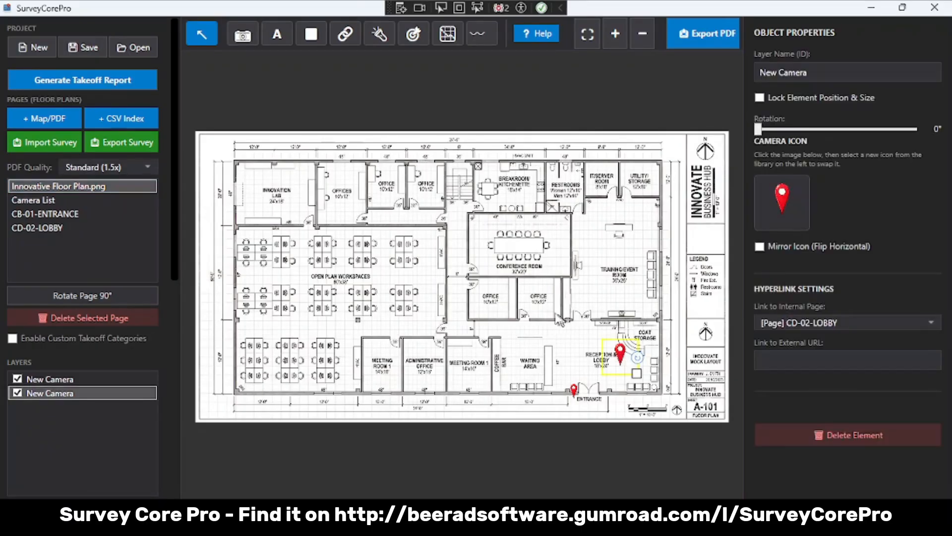
pyautogui.moveTo(174, 237); pyautogui.dragTo(154, 481)
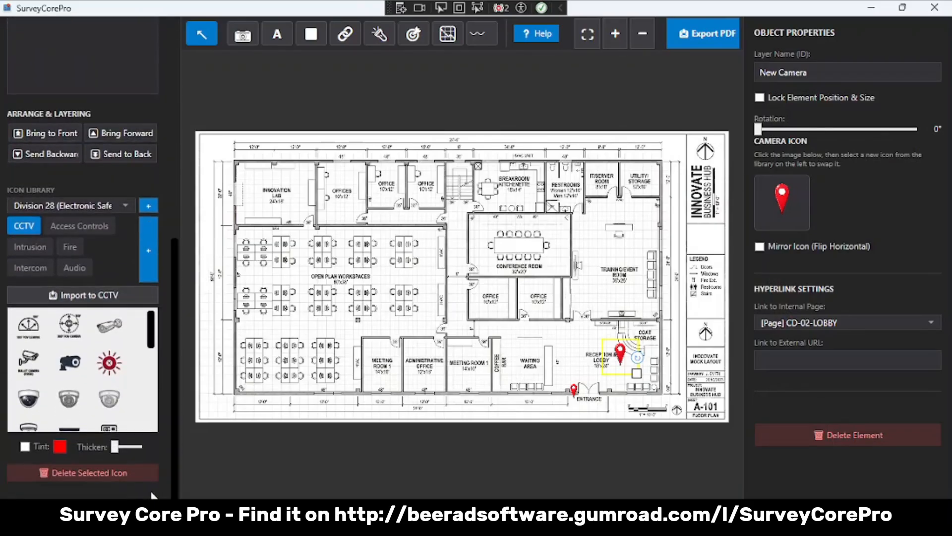
pyautogui.click(772, 204)
pyautogui.click(29, 399)
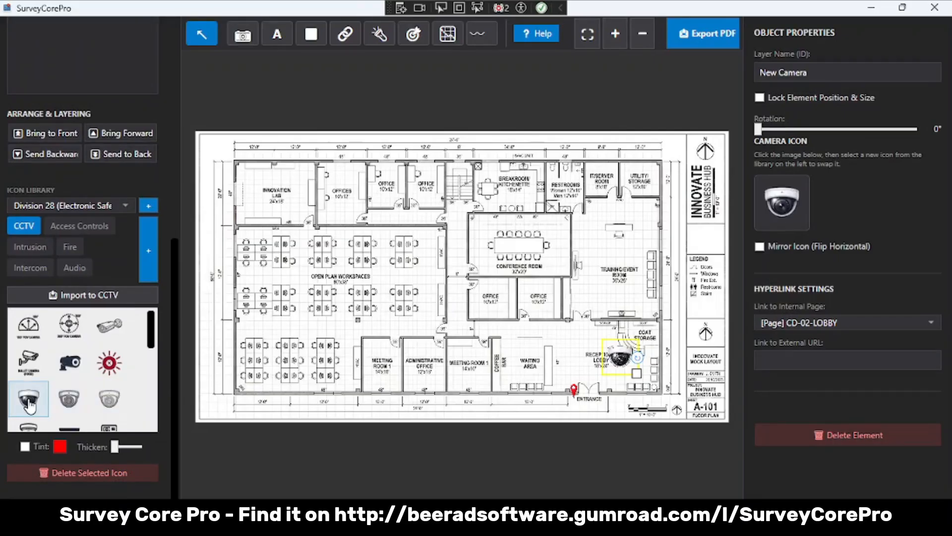
pyautogui.moveTo(636, 371); pyautogui.dragTo(638, 367)
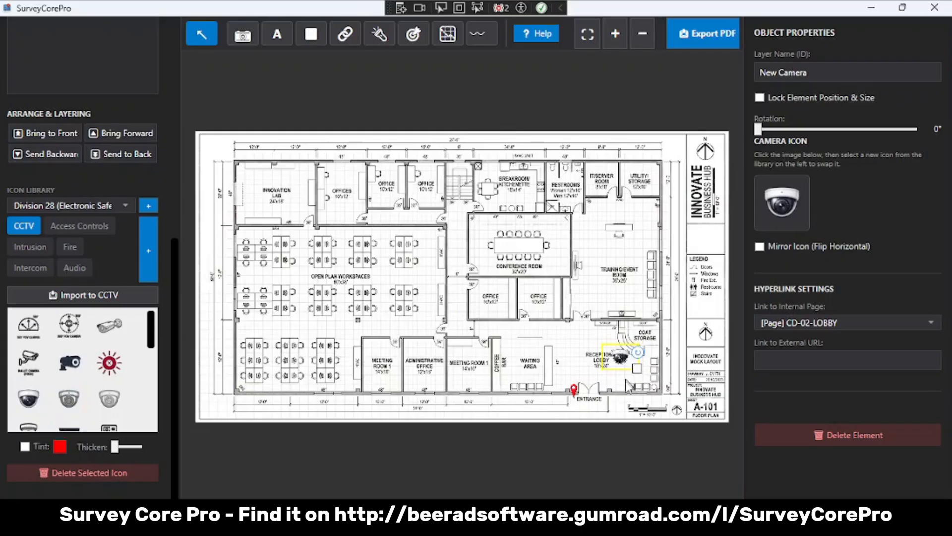
# - Swap the entrance pin's icon for the fixed bullet camera from the CCTV icon library
pyautogui.scroll(8, 626, 382)
pyautogui.scroll(-8, 626, 382)
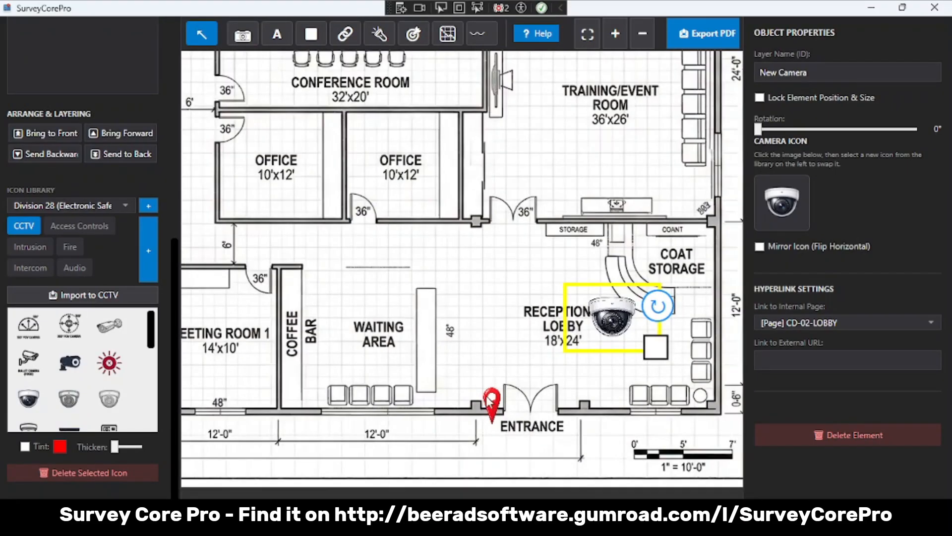
pyautogui.click(490, 401)
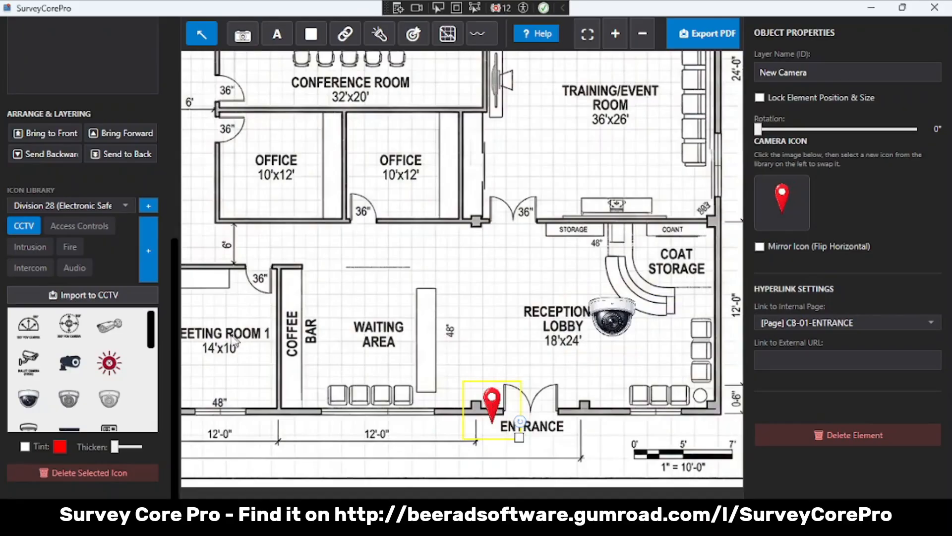
pyautogui.click(31, 368)
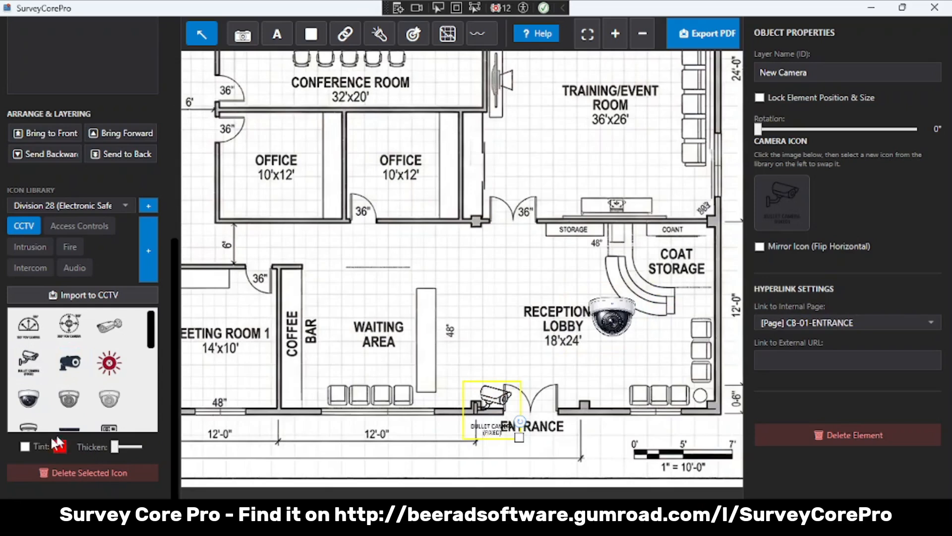
# - Tint the entrance bullet camera icon dark blue and thicken its lines slightly
pyautogui.click(25, 446)
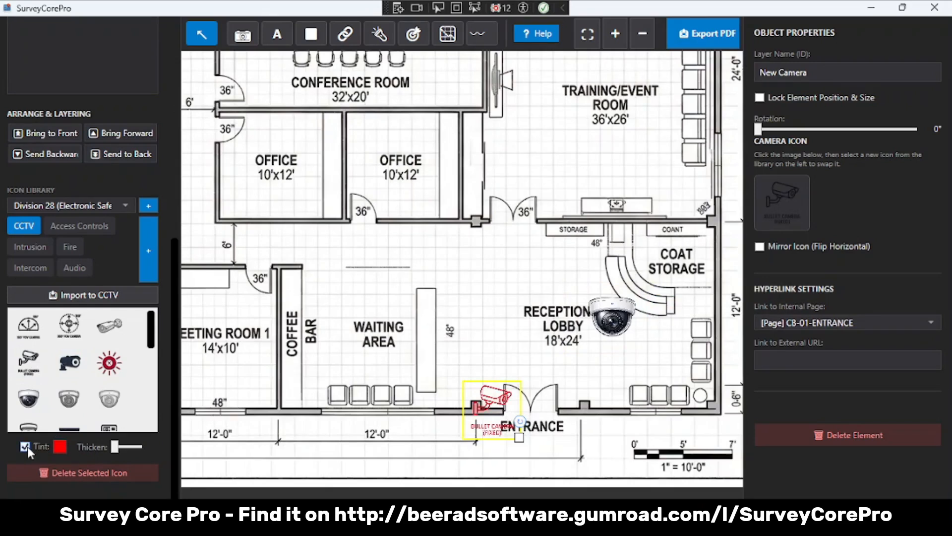
pyautogui.click(60, 446)
pyautogui.click(484, 164)
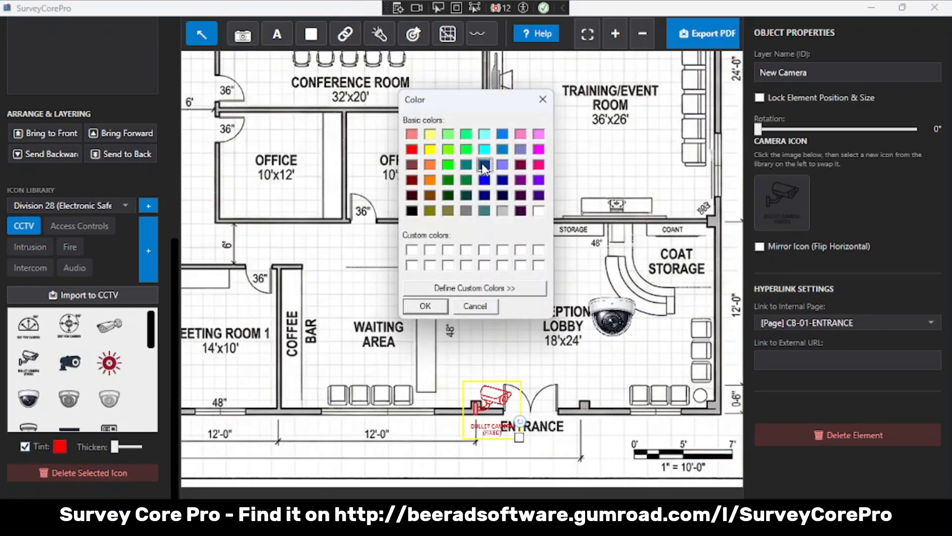
pyautogui.click(428, 306)
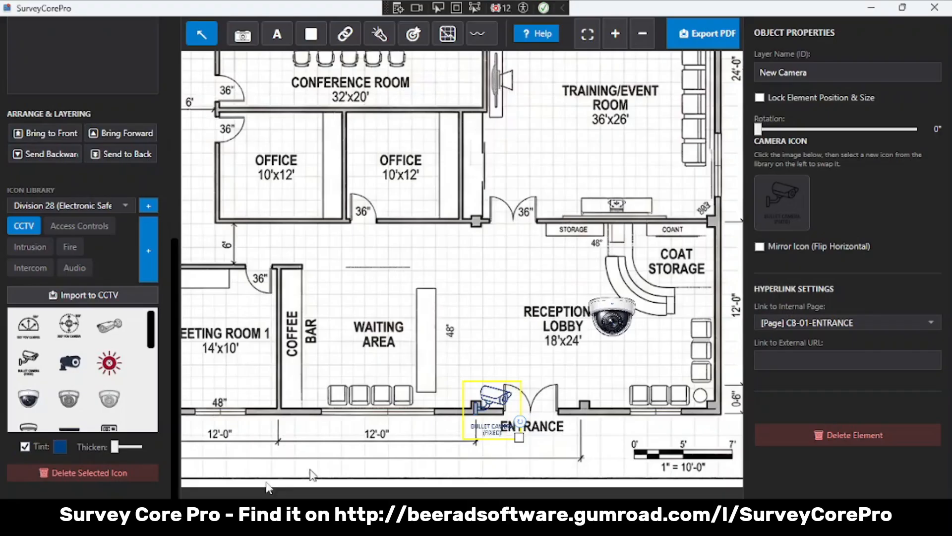
pyautogui.moveTo(114, 449)
pyautogui.mouseDown()
pyautogui.moveTo(141, 448)
pyautogui.moveTo(125, 448)
pyautogui.mouseUp()
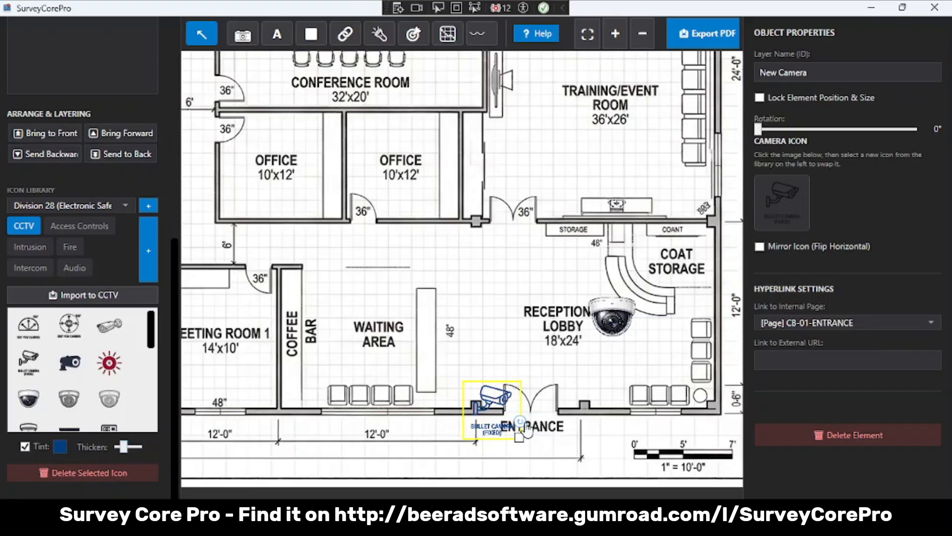
# - Rotate the entrance bullet camera icon to 90° and move it just outside the wall beside the entrance
pyautogui.moveTo(521, 431); pyautogui.dragTo(475, 441)
pyautogui.moveTo(492, 399); pyautogui.dragTo(491, 422)
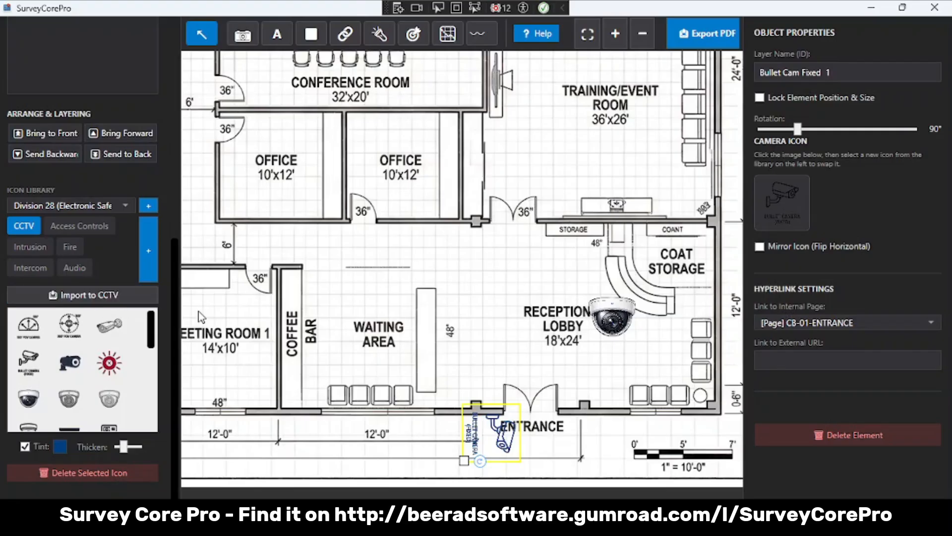
# - Check the internal page link options of the entrance bullet camera, leaving its link on CB-01-ENTRANCE
pyautogui.scroll(-1, 201, 317)
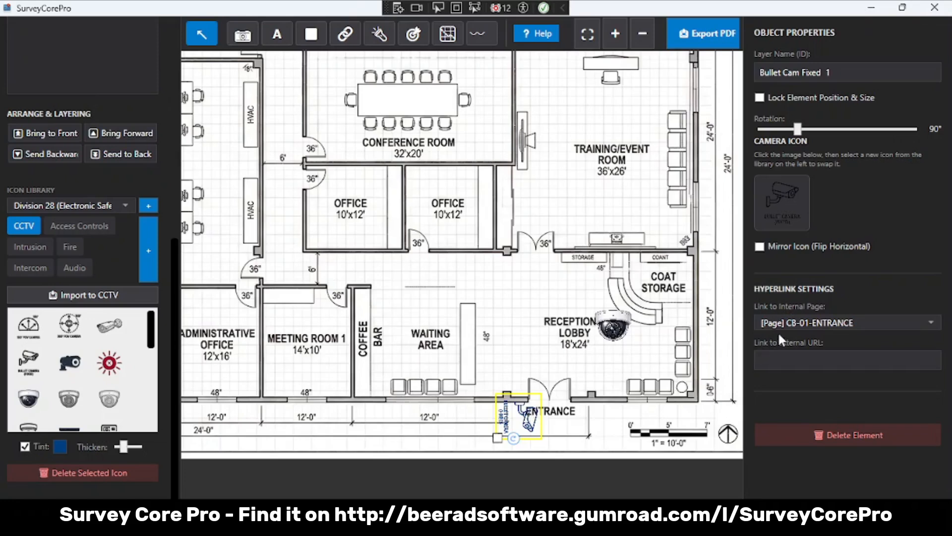
pyautogui.click(933, 323)
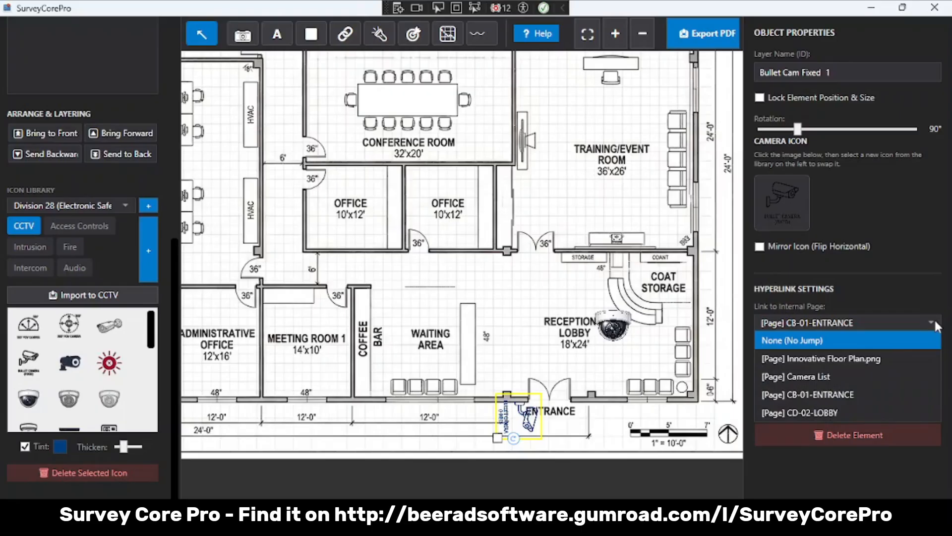
pyautogui.click(933, 318)
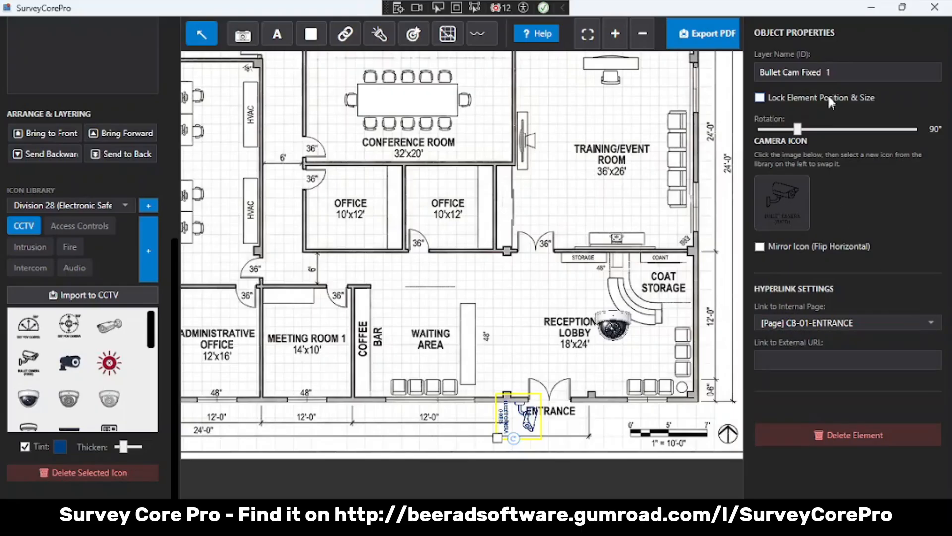
# - Rename the entrance bullet camera's layer as Bullet Cam Entrance
pyautogui.click(825, 71)
pyautogui.moveTo(837, 73); pyautogui.dragTo(754, 85)
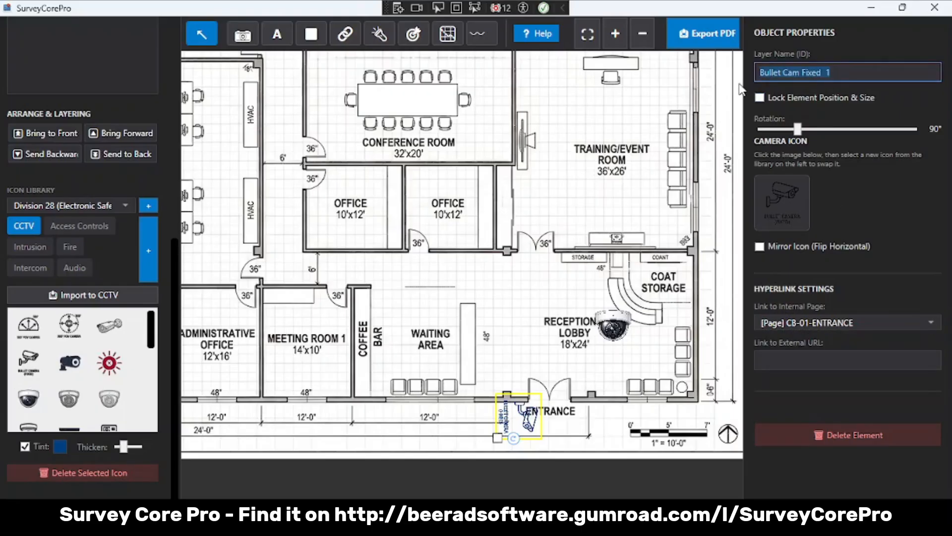
pyautogui.write('Bullet Cam Entrance')
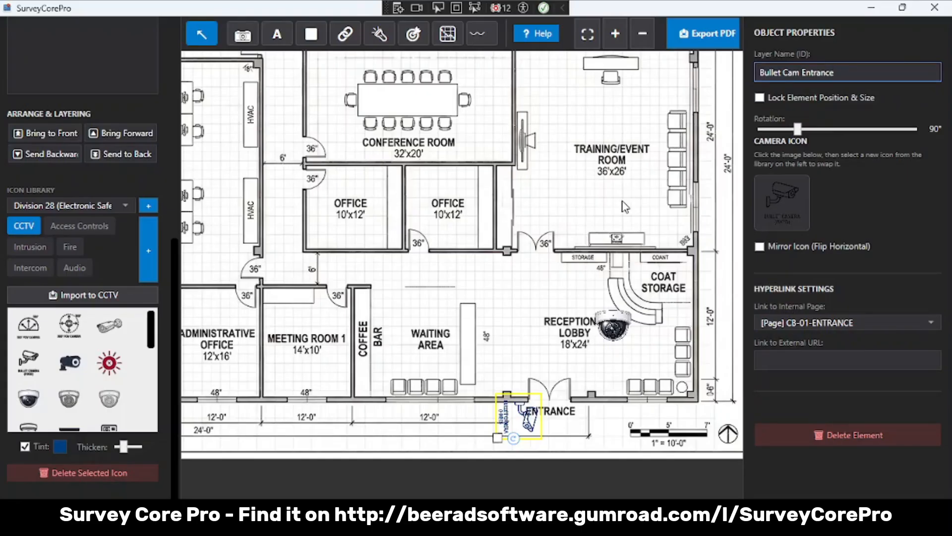
pyautogui.click(804, 226)
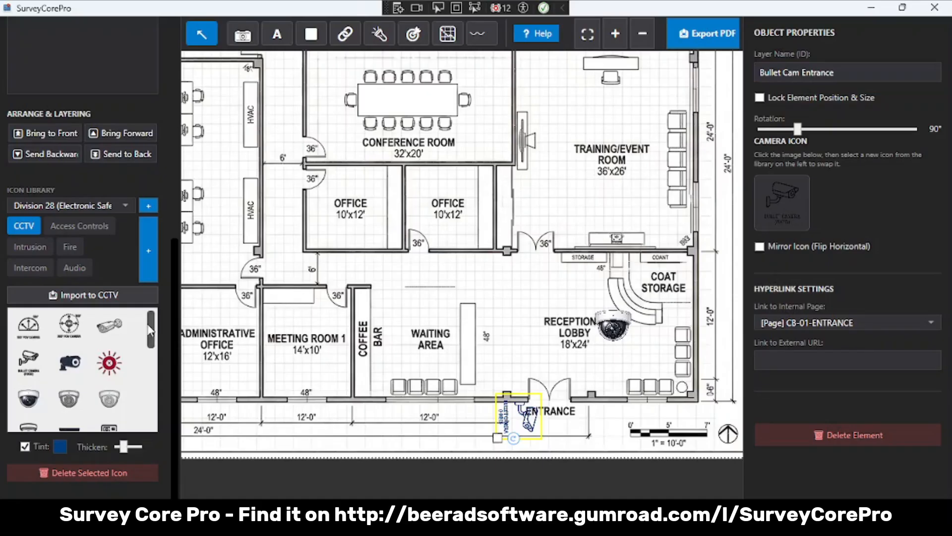
# - Place an NVR Recorder icon from the CCTV library in the upper-left corner of the IT/Server Room
pyautogui.moveTo(151, 346); pyautogui.dragTo(151, 380)
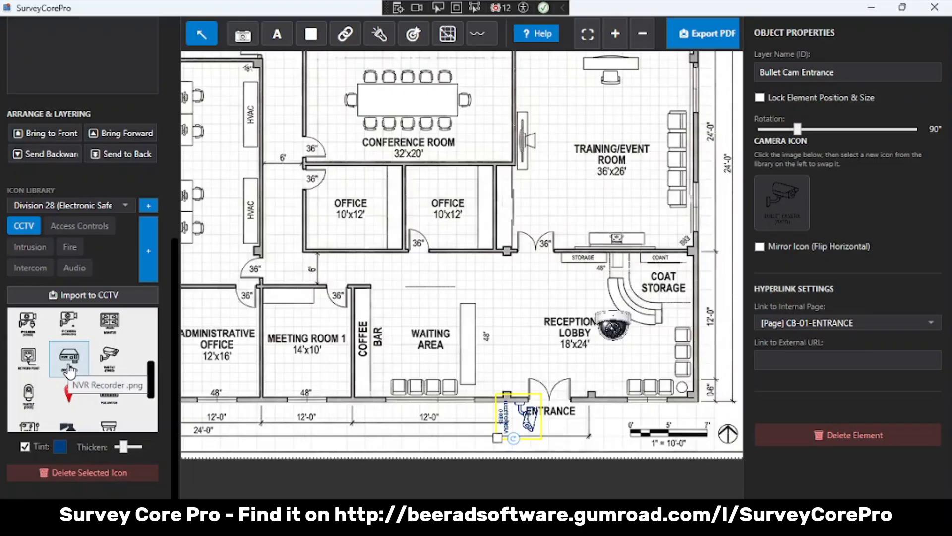
pyautogui.click(69, 369)
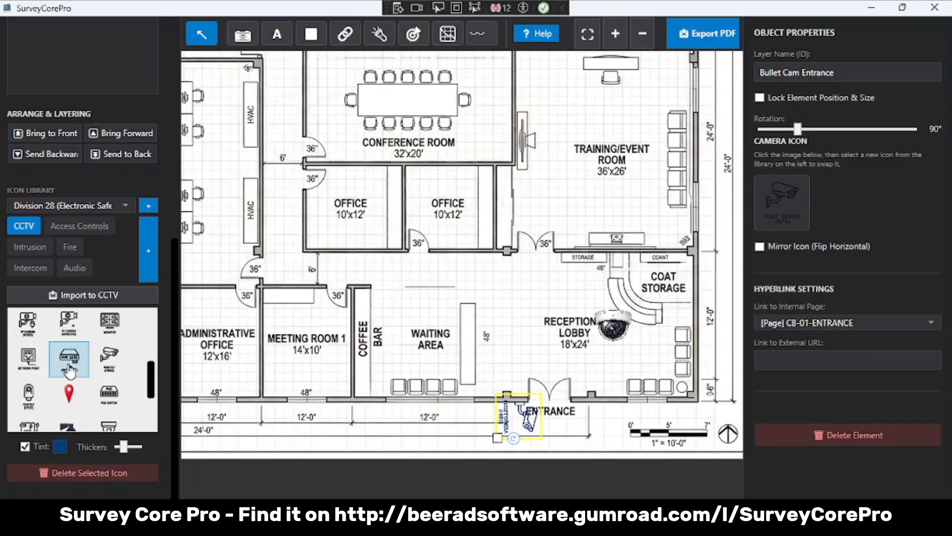
pyautogui.scroll(5, 563, 234)
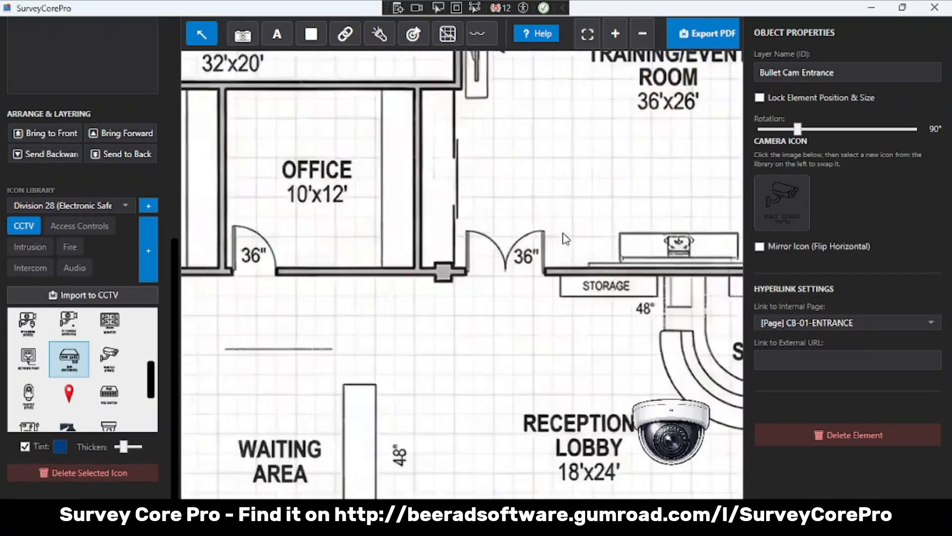
pyautogui.moveTo(555, 213); pyautogui.dragTo(478, 360)
pyautogui.click(242, 34)
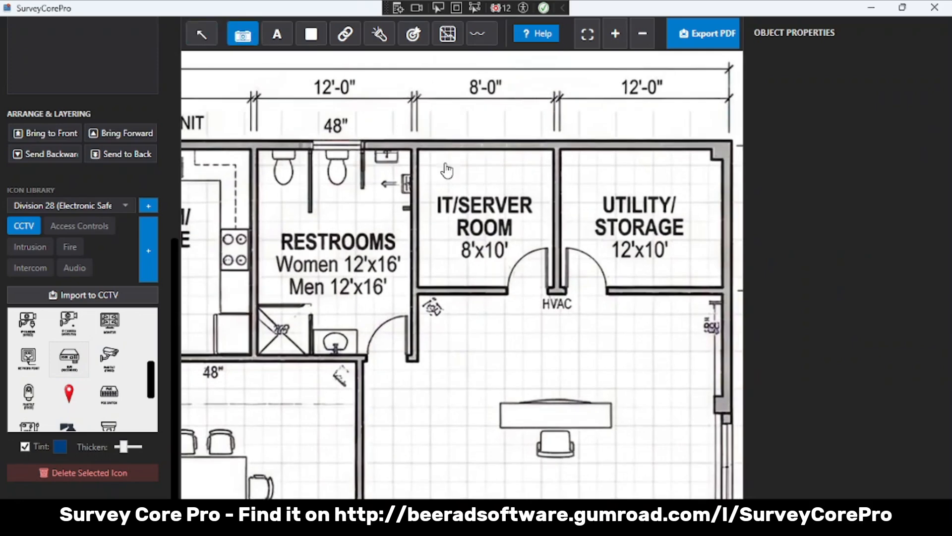
pyautogui.click(445, 163)
pyautogui.moveTo(445, 162); pyautogui.dragTo(446, 174)
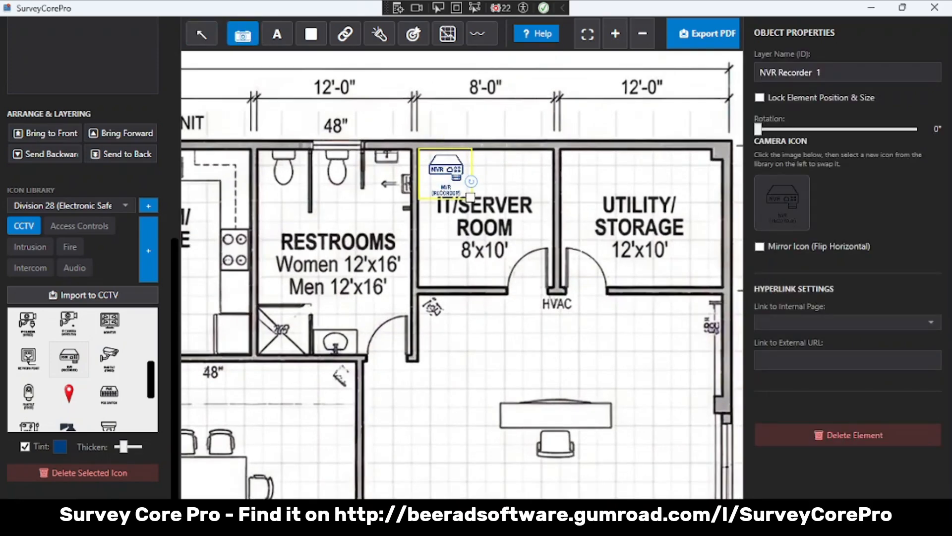
pyautogui.scroll(-4, 662, 251)
pyautogui.click(199, 41)
# - Draw a cable run line from below the NVR in the IT/Server Room, with a jog past the conference room, down to the entrance bullet camera
pyautogui.moveTo(538, 355); pyautogui.dragTo(527, 191)
pyautogui.moveTo(500, 342); pyautogui.dragTo(498, 254)
pyautogui.scroll(-2, 506, 233)
pyautogui.scroll(-1, 506, 233)
pyautogui.scroll(-1, 497, 253)
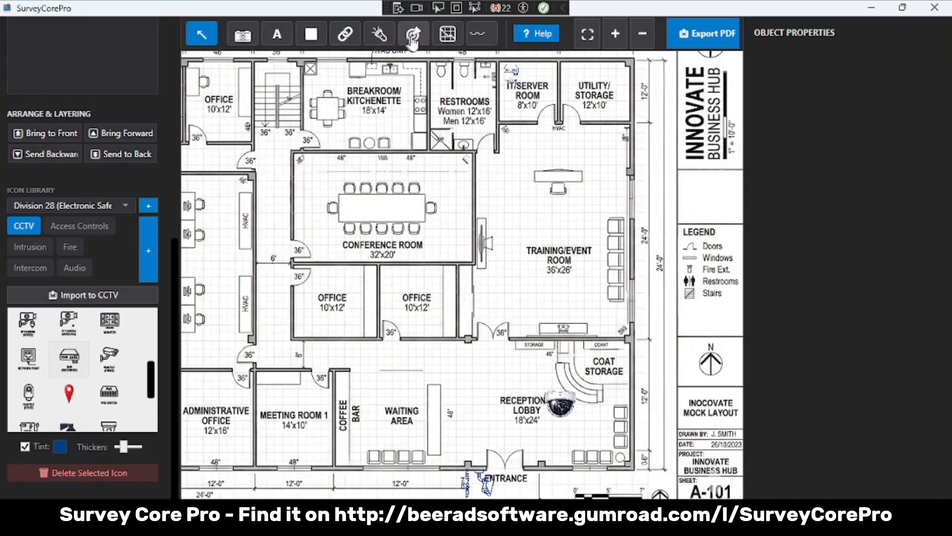
pyautogui.click(449, 43)
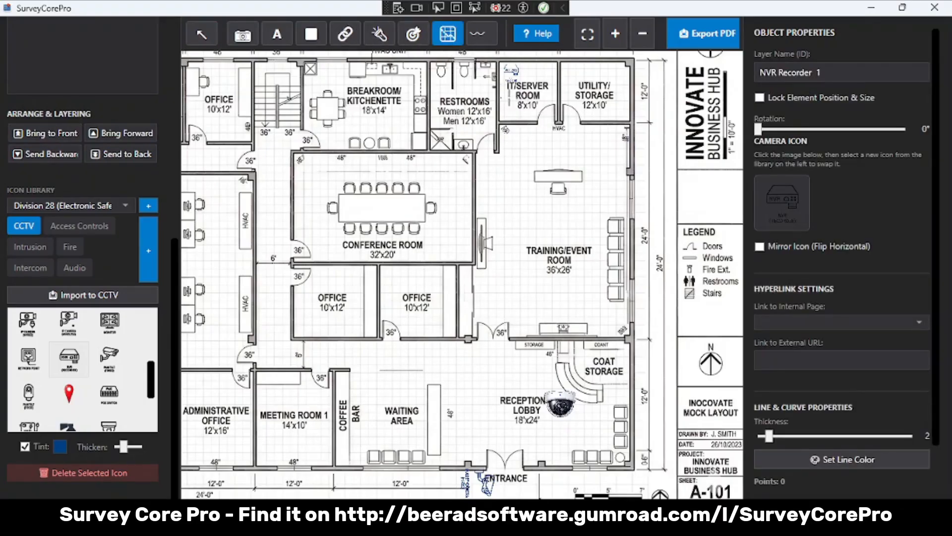
pyautogui.click(509, 99)
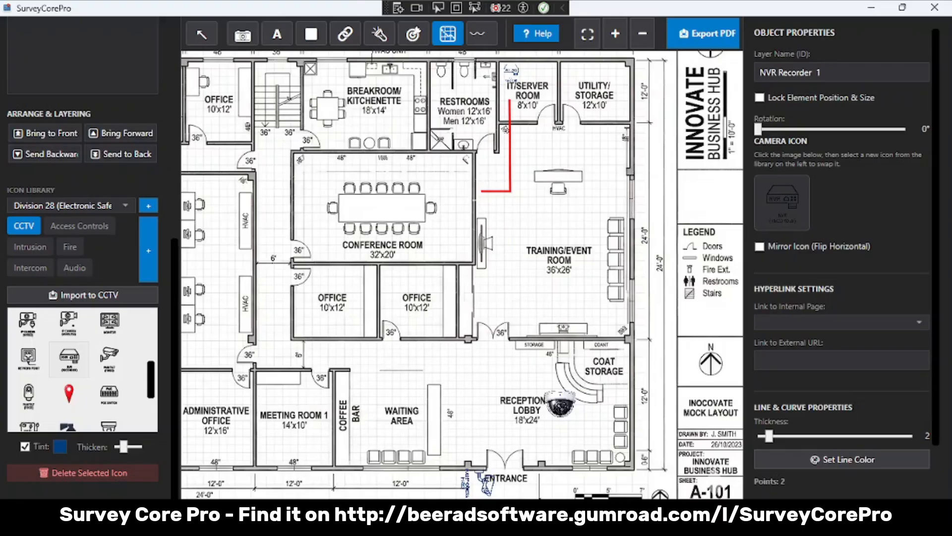
pyautogui.click(479, 190)
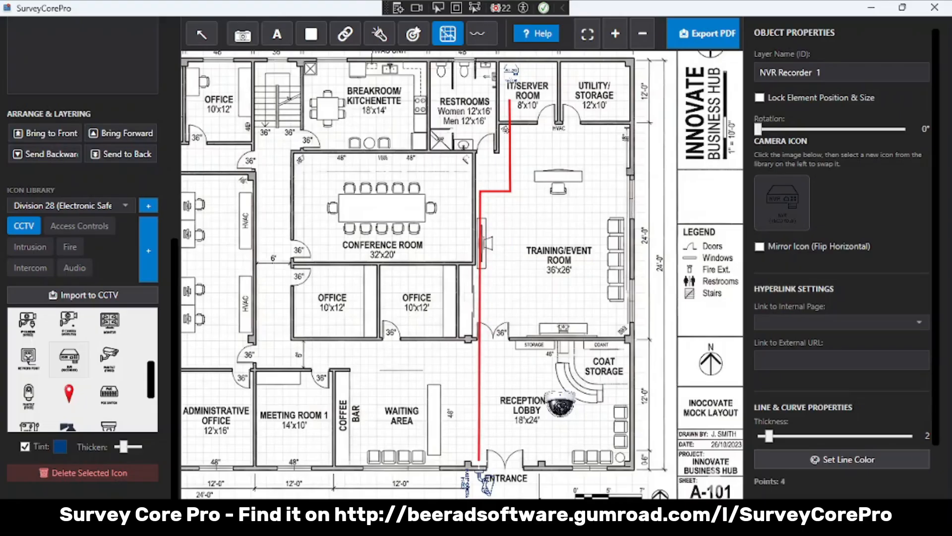
pyautogui.doubleClick(479, 461)
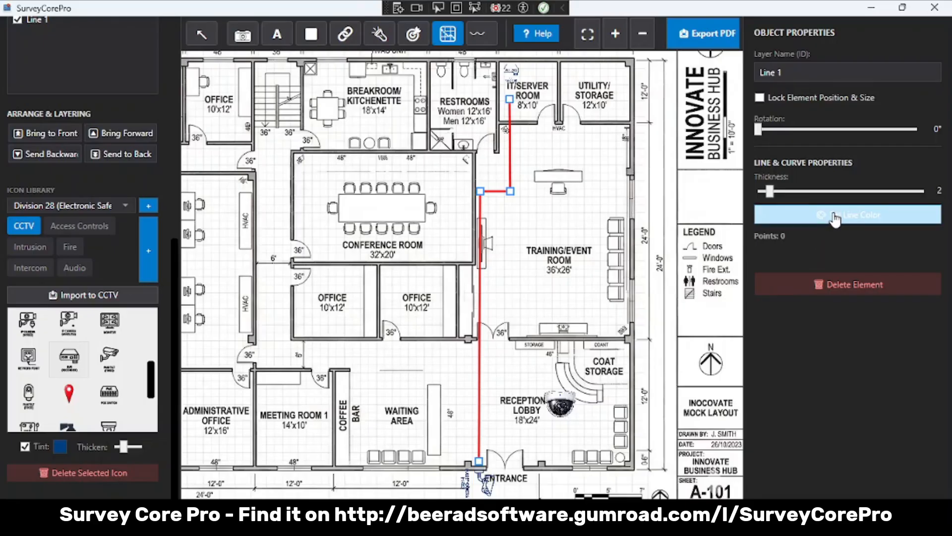
# - Set the cable run line's thickness to 4 and its colour to bright green
pyautogui.moveTo(770, 191)
pyautogui.mouseDown()
pyautogui.moveTo(817, 189)
pyautogui.moveTo(788, 192)
pyautogui.mouseUp()
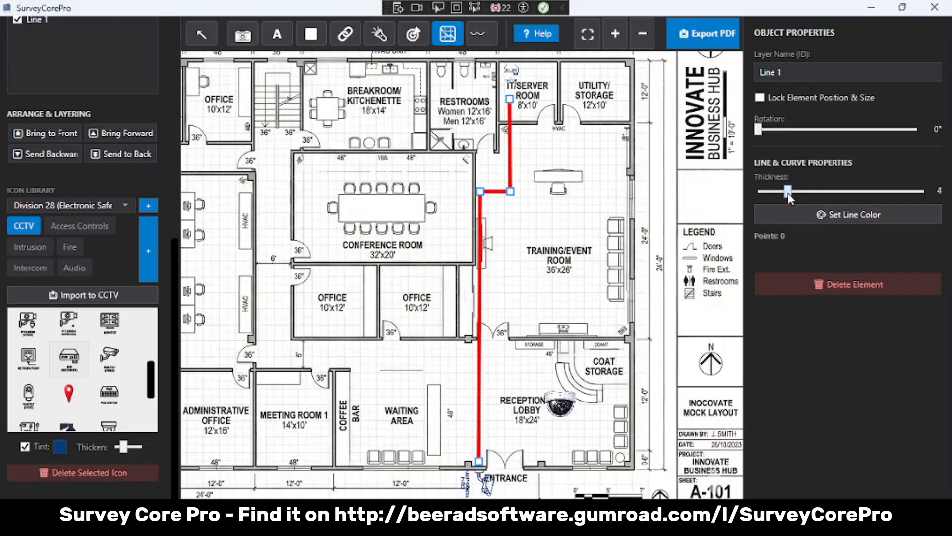
pyautogui.click(809, 218)
pyautogui.click(466, 149)
pyautogui.click(425, 306)
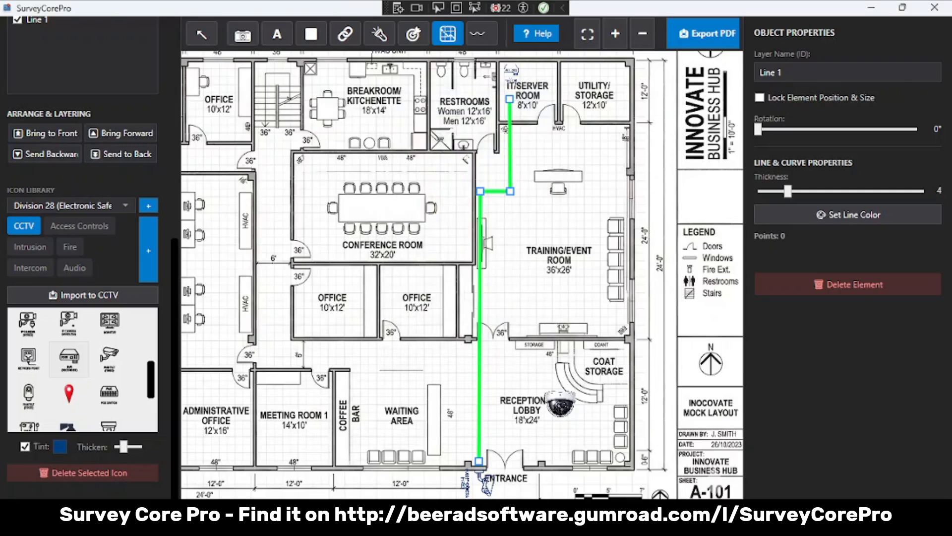
# - Adjust the cable run's end points, extending its upper end to the NVR Recorder icon
pyautogui.moveTo(478, 461); pyautogui.dragTo(478, 452)
pyautogui.moveTo(509, 99); pyautogui.dragTo(511, 79)
pyautogui.click(202, 34)
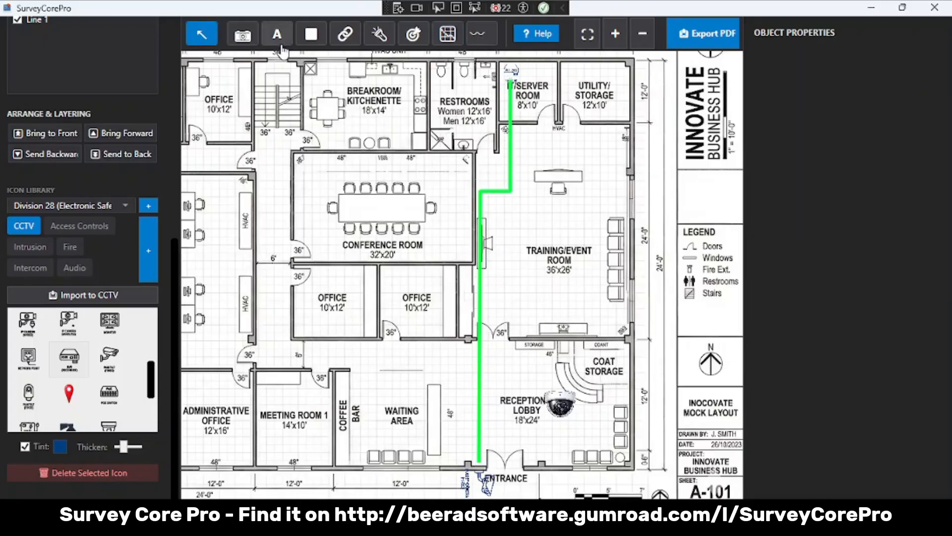
# - Draw a field-of-view cone of about 106° at the entrance bullet camera's lens, facing away from the building
pyautogui.click(379, 35)
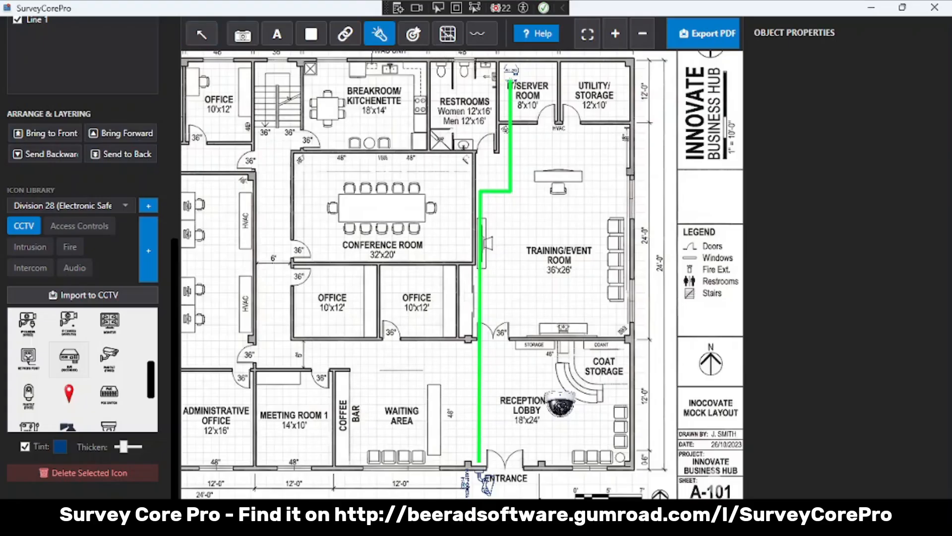
pyautogui.scroll(-4, 506, 430)
pyautogui.scroll(6, 491, 465)
pyautogui.click(503, 458)
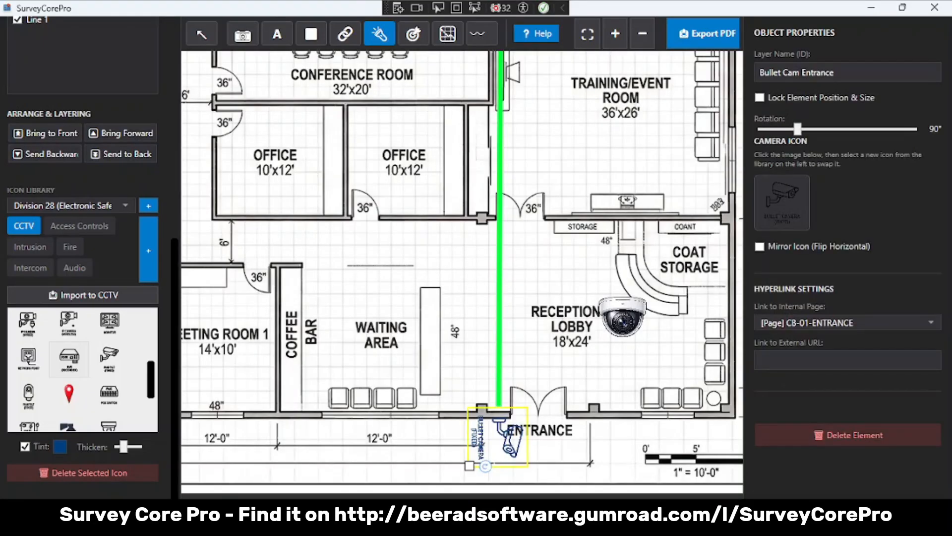
pyautogui.click(507, 470)
pyautogui.moveTo(526, 490); pyautogui.dragTo(542, 495)
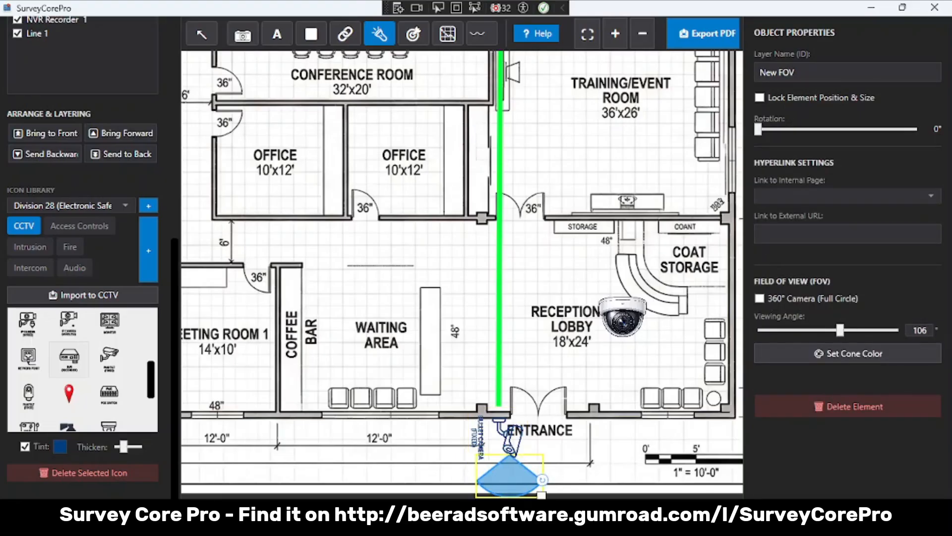
# - Draw a field-of-view cone below the reception lobby dome camera and rotate it to about 31° toward the entrance
pyautogui.click(621, 337)
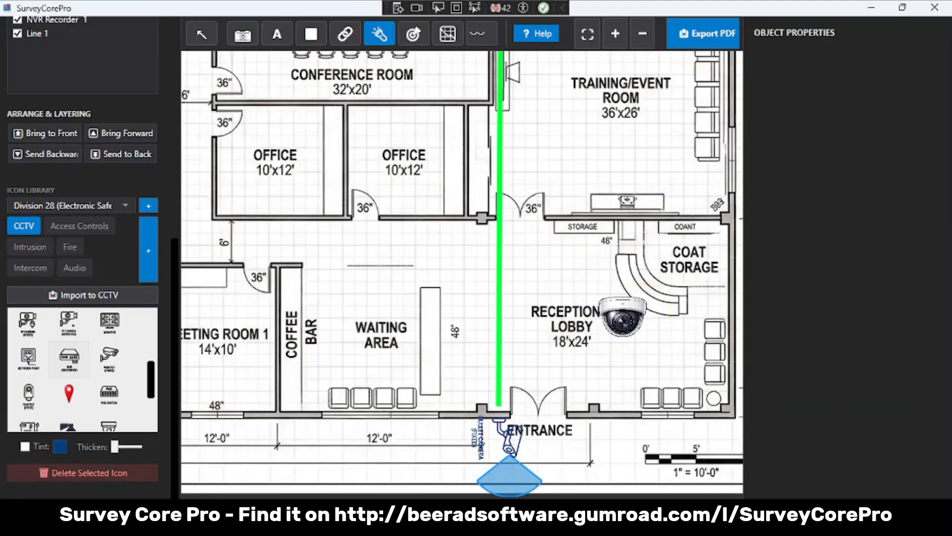
pyautogui.click(619, 351)
pyautogui.moveTo(621, 364); pyautogui.dragTo(626, 443)
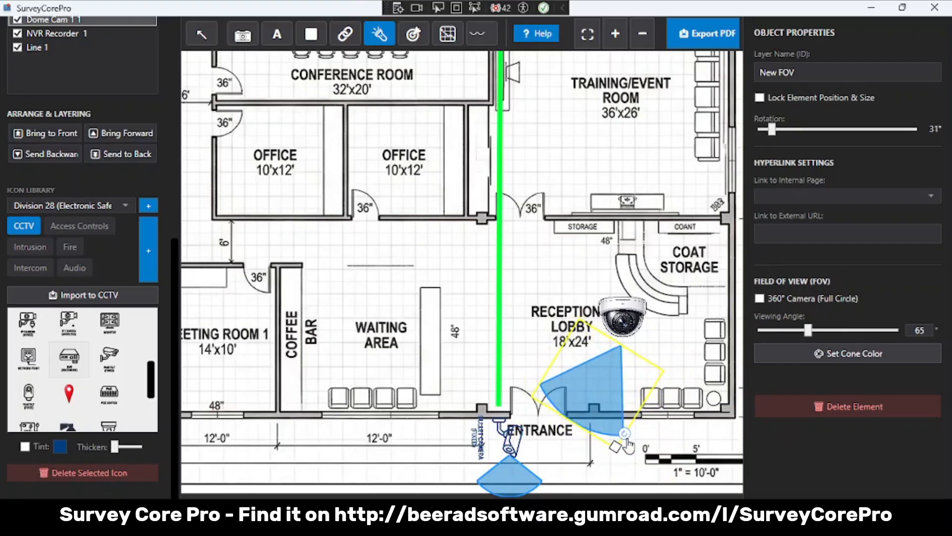
# - Colour the lobby camera's field-of-view cone red and resize it to stay inside the lobby with a viewing angle of about 96°
pyautogui.click(797, 365)
pyautogui.click(412, 148)
pyautogui.click(425, 305)
pyautogui.moveTo(615, 446); pyautogui.dragTo(628, 413)
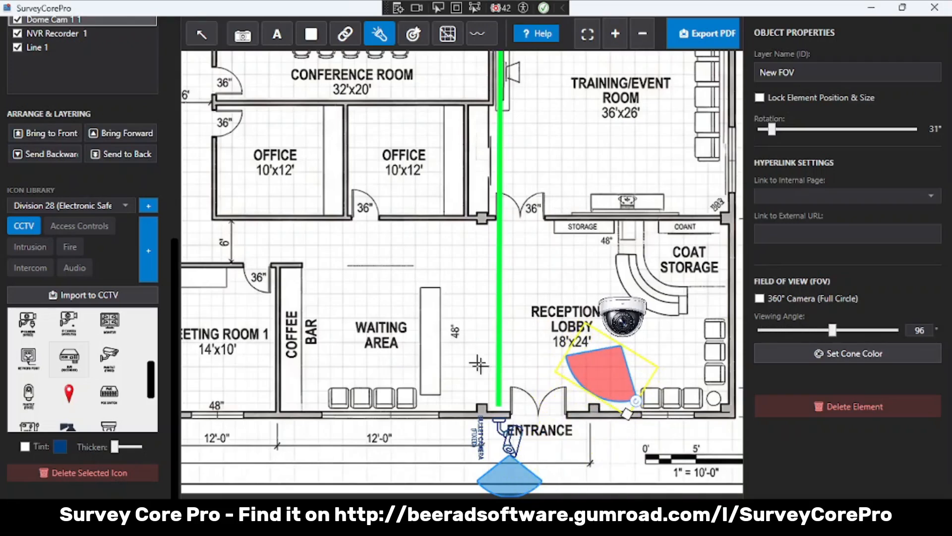
pyautogui.click(201, 33)
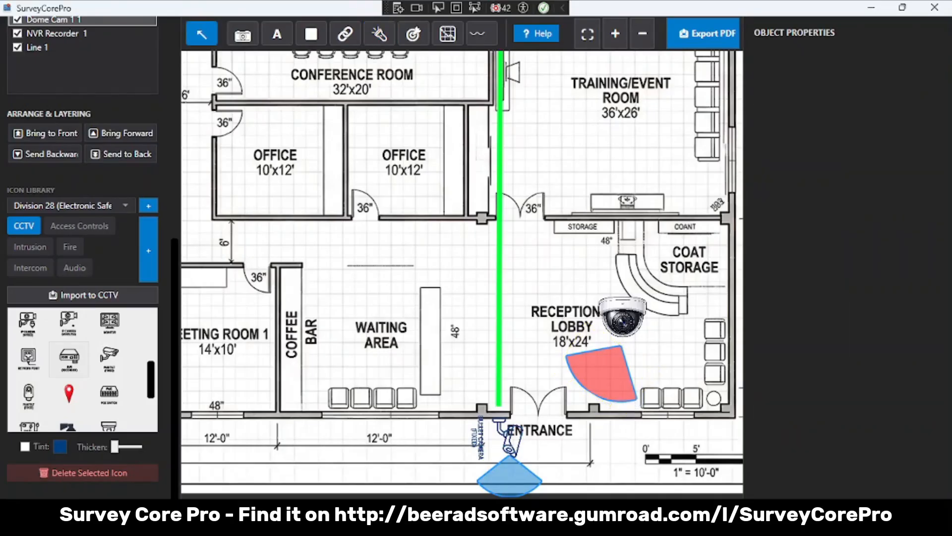
# - On the Camera List page, link the P1455-LE model cell to the external URL axis.com/products/axis-p1455-le/support
pyautogui.scroll(8, 168, 115)
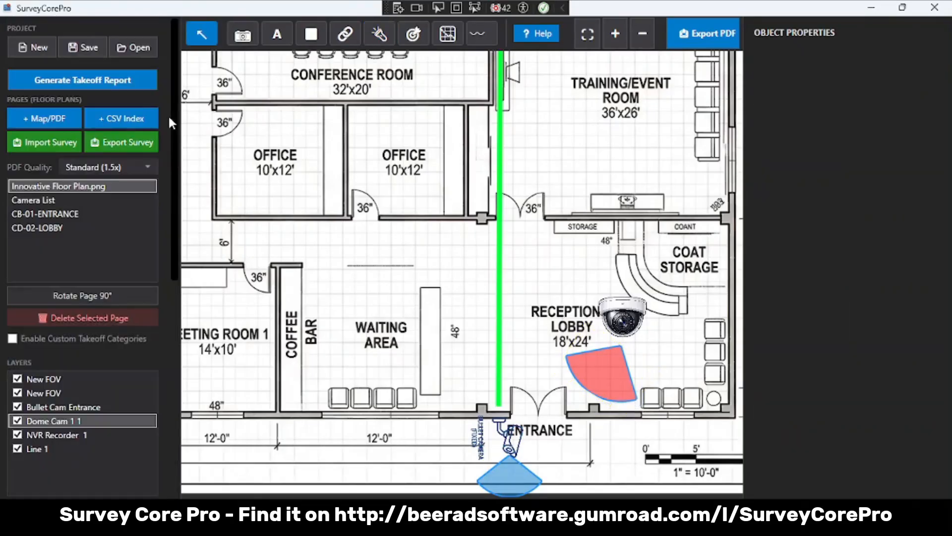
pyautogui.click(56, 200)
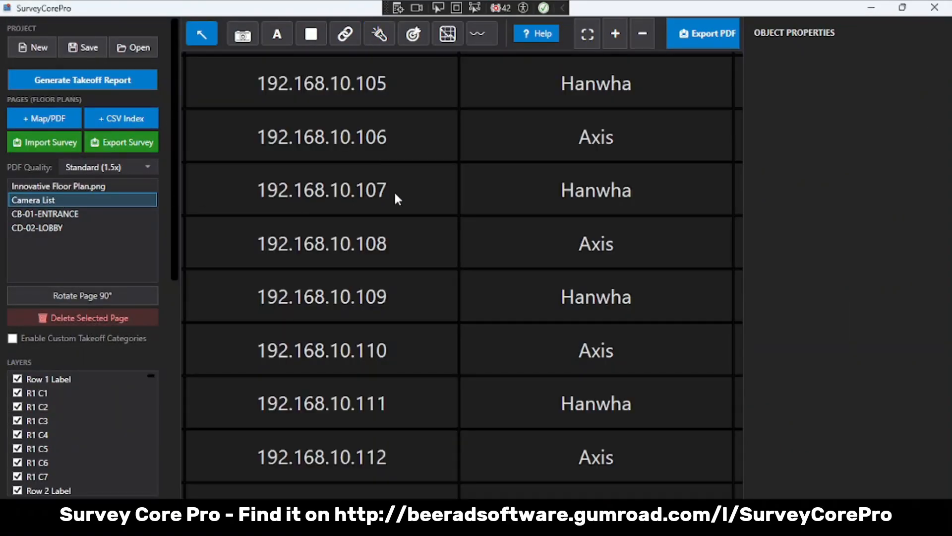
pyautogui.click(202, 33)
pyautogui.moveTo(255, 132); pyautogui.dragTo(499, 323)
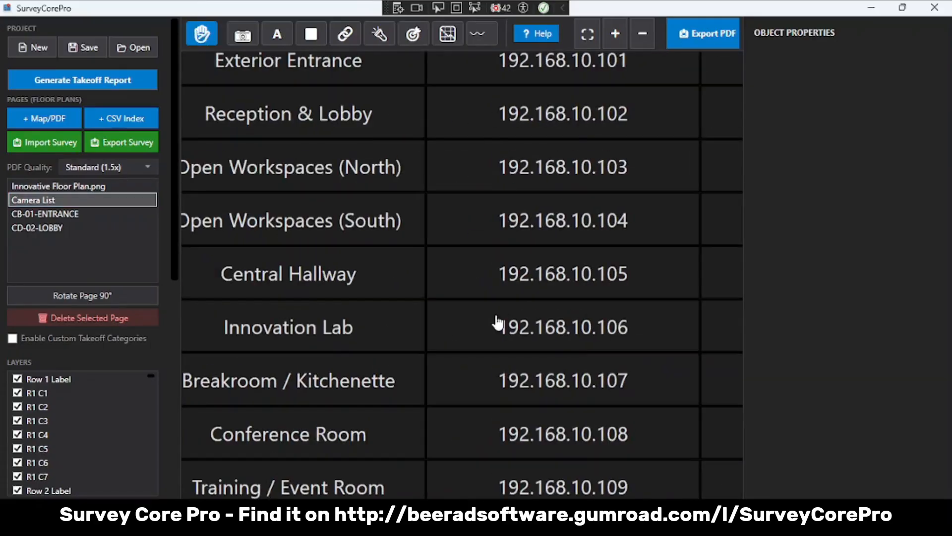
pyautogui.scroll(-5, 463, 253)
pyautogui.moveTo(489, 260); pyautogui.dragTo(266, 278)
pyautogui.moveTo(552, 245); pyautogui.dragTo(495, 231)
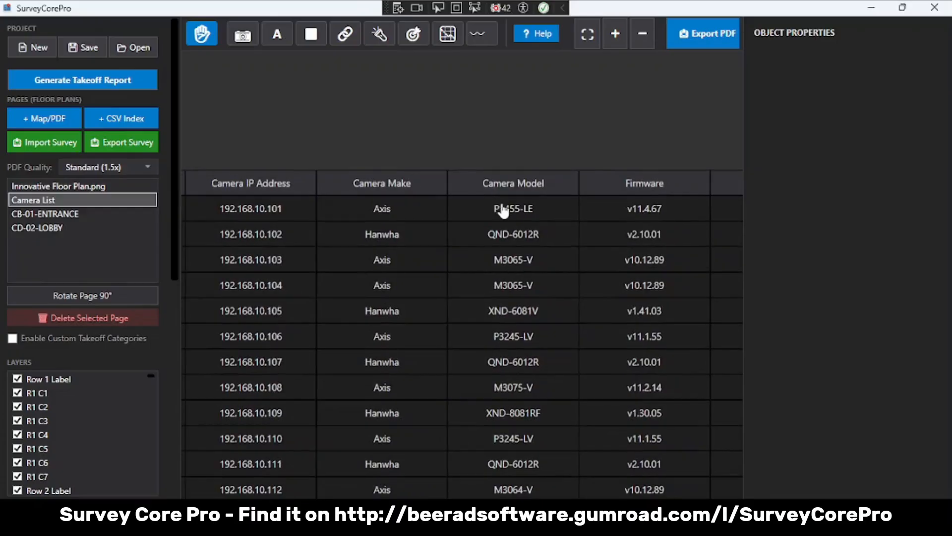
pyautogui.click(203, 41)
pyautogui.click(489, 207)
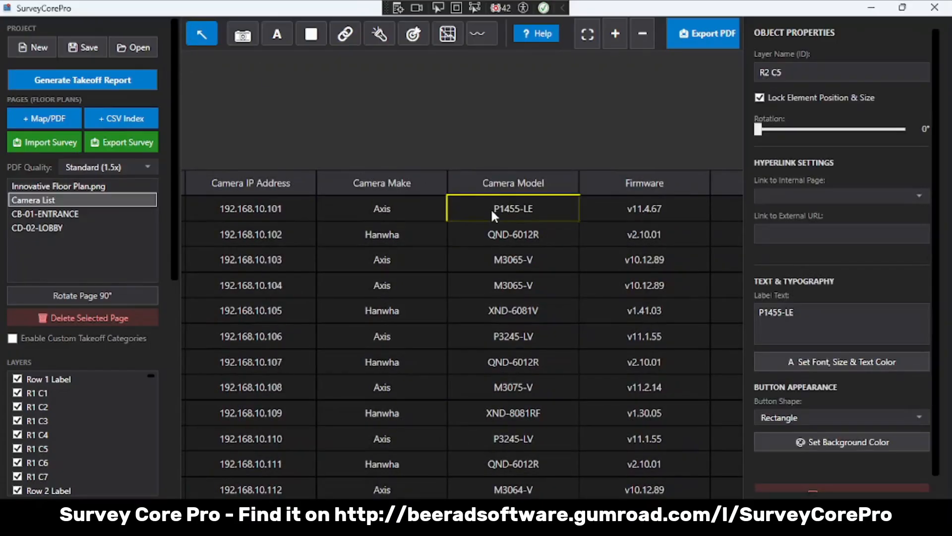
pyautogui.click(813, 235)
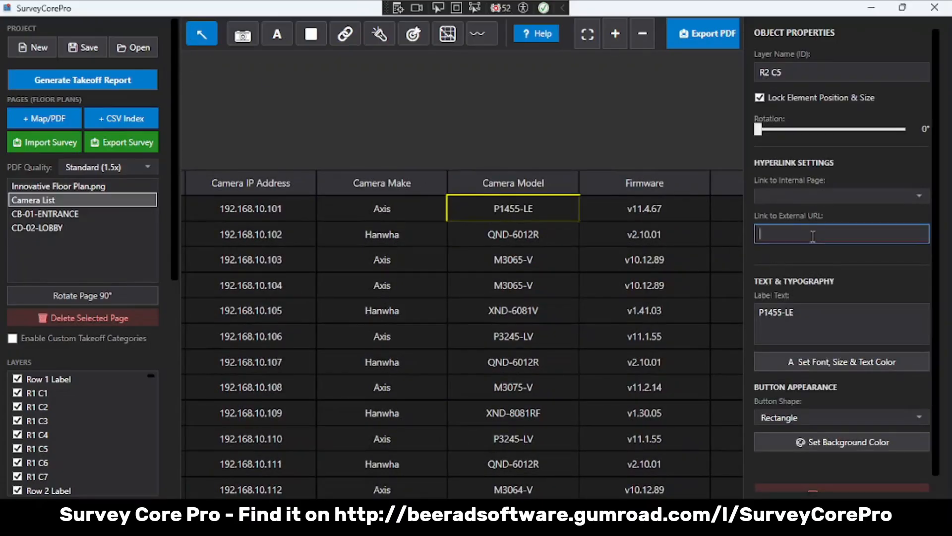
pyautogui.hotkey('ctrl', 'v')
pyautogui.press('Return')
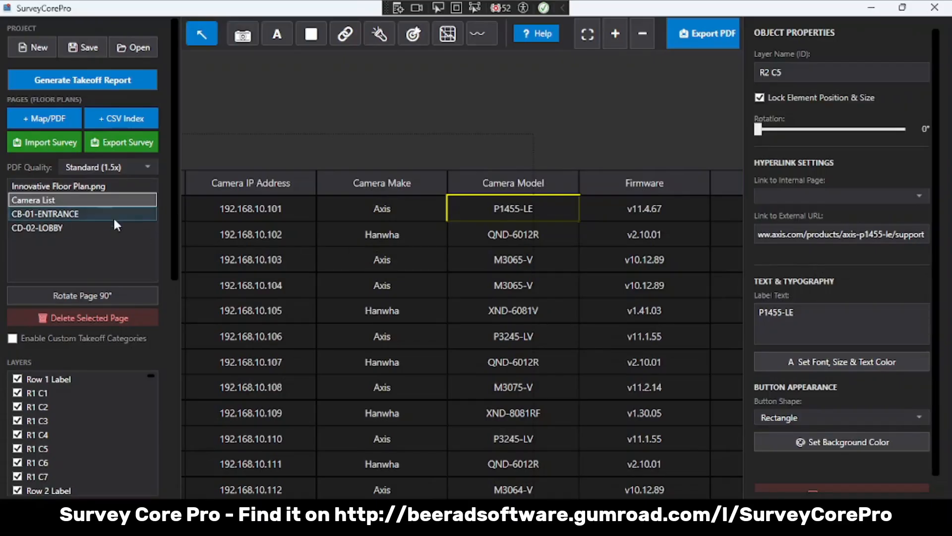
# - On the CB-01-ENTRANCE page, add a button in the photo's upper-left corner and label it Floor Plan
pyautogui.click(84, 212)
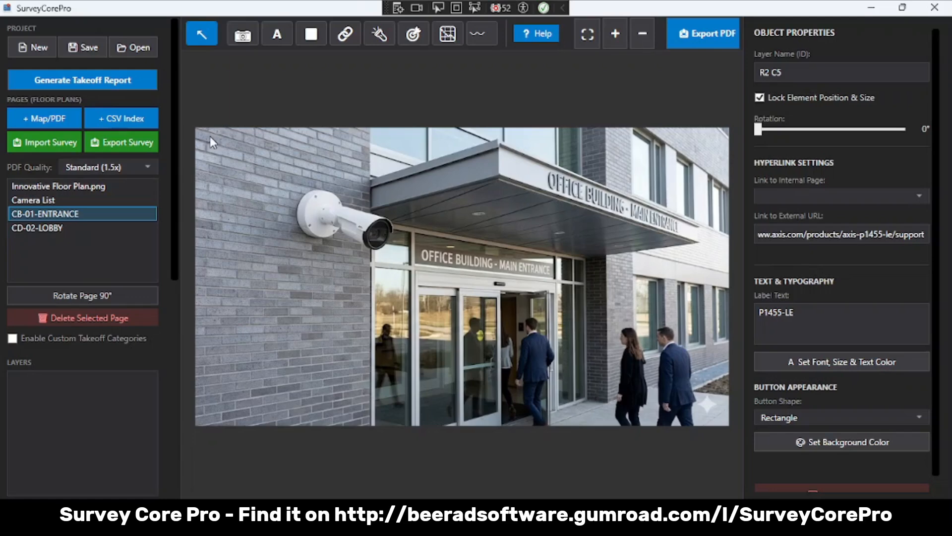
pyautogui.click(319, 41)
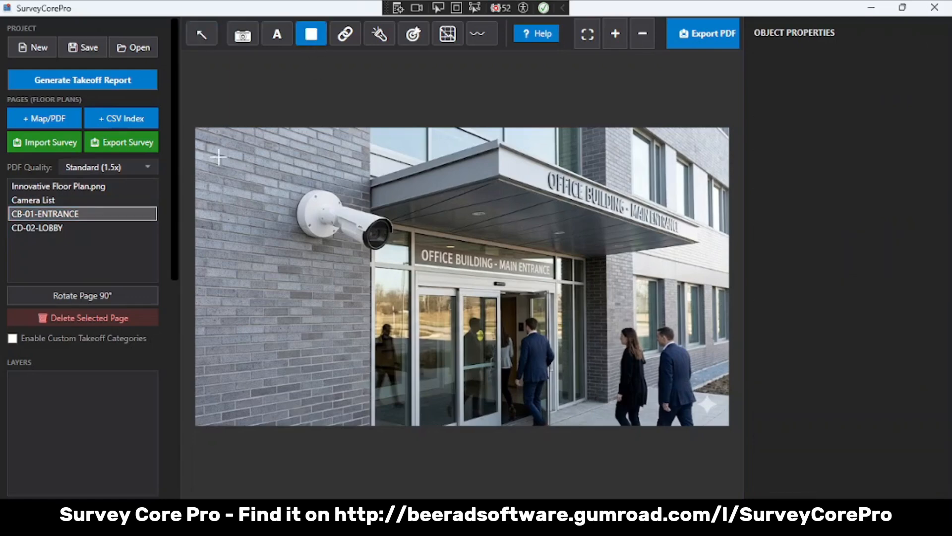
pyautogui.click(232, 142)
pyautogui.moveTo(249, 157); pyautogui.dragTo(286, 166)
pyautogui.tripleClick(838, 72)
pyautogui.click(822, 320)
pyautogui.write('Floor Plan')
# - Rename the new button's layer as Entrance Floor Plan Button
pyautogui.click(817, 70)
pyautogui.moveTo(817, 69); pyautogui.dragTo(682, 58)
pyautogui.write('fl')
pyautogui.press('BackSpace')
pyautogui.press('BackSpace')
pyautogui.write('Entrance')
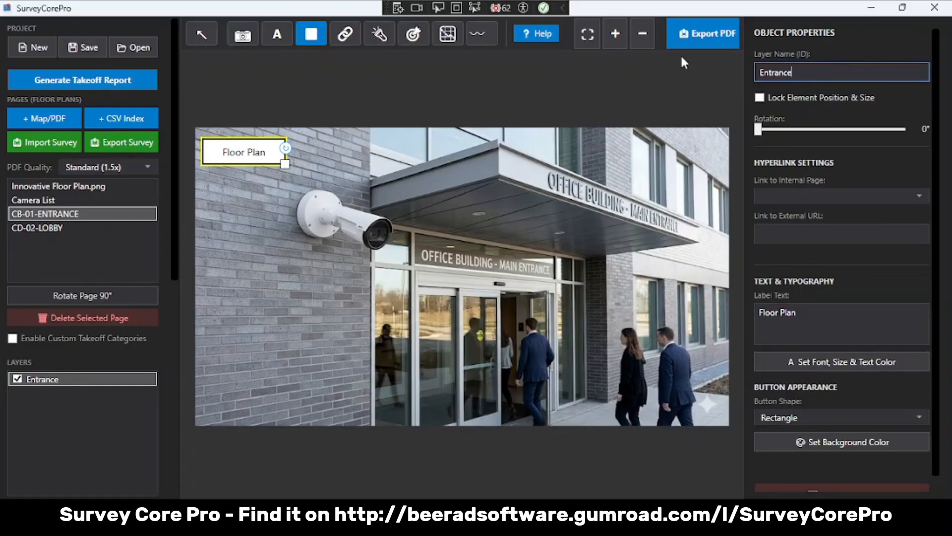
pyautogui.write(' Floor Plan Buto')
pyautogui.click(681, 54)
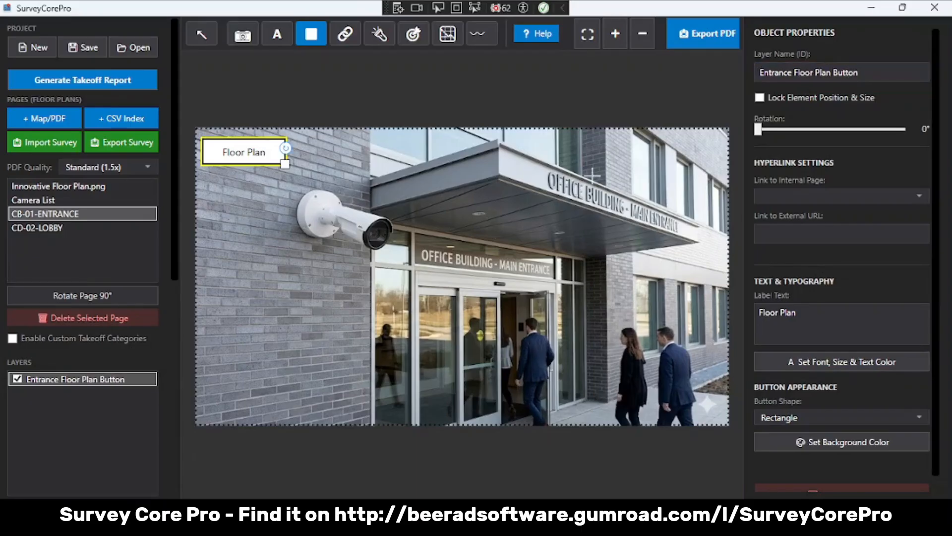
# - Give the Floor Plan button a Rounded shape and a cyan background, leaving its font settings as they are
pyautogui.click(801, 417)
pyautogui.click(793, 453)
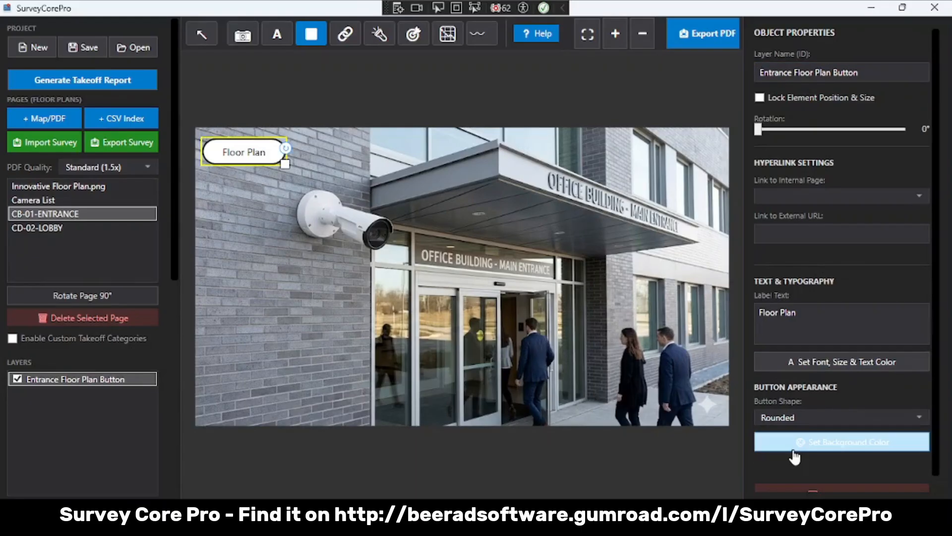
pyautogui.click(830, 367)
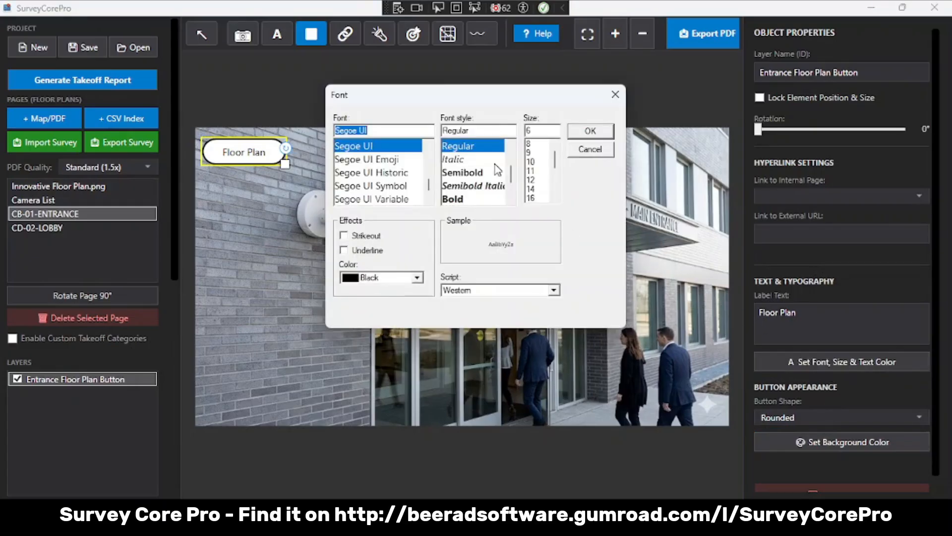
pyautogui.click(589, 149)
pyautogui.click(843, 442)
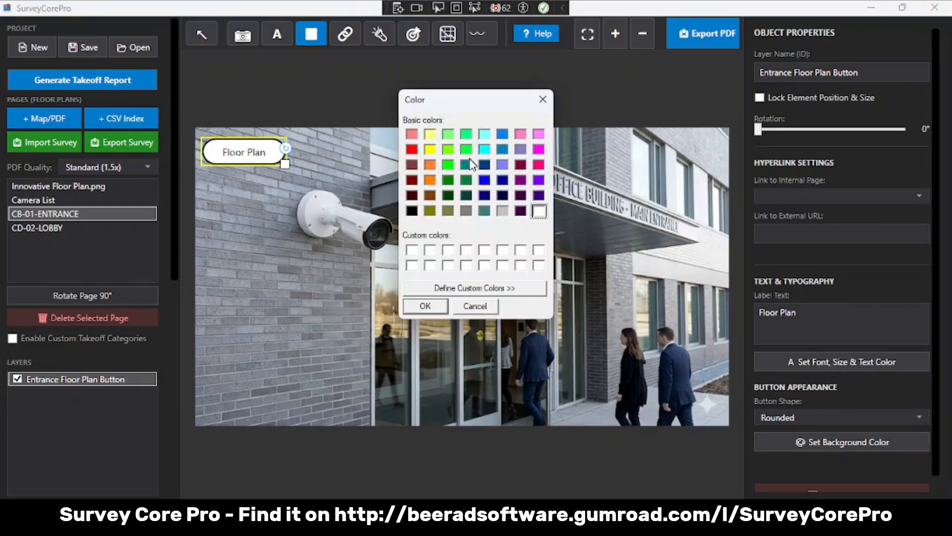
pyautogui.click(485, 148)
pyautogui.click(428, 306)
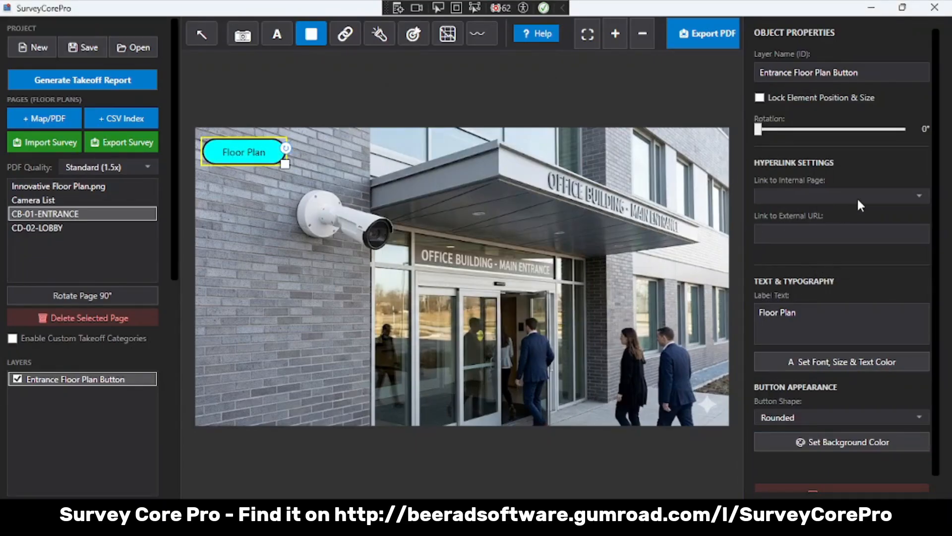
# - Link the Floor Plan button to the internal page Innovative Floor Plan.png
pyautogui.click(912, 195)
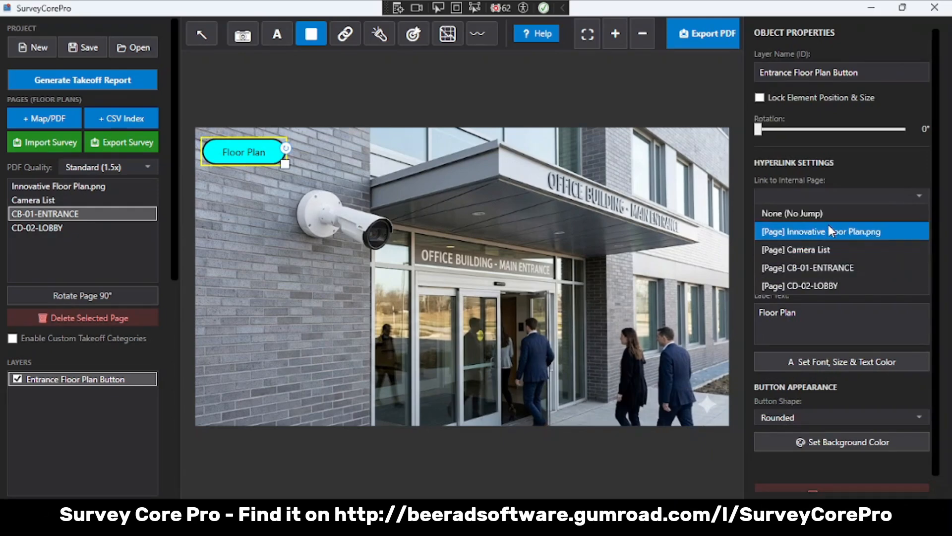
pyautogui.click(862, 230)
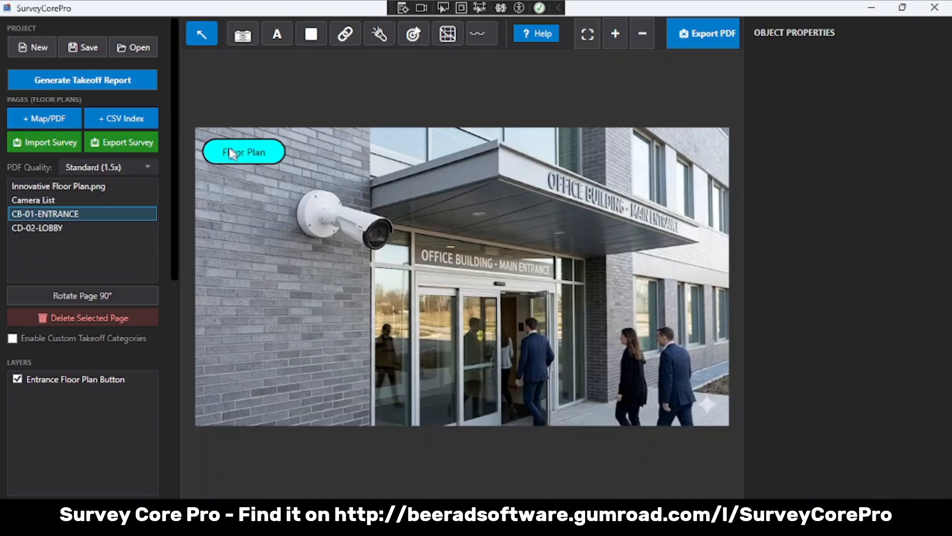
# - Generate the takeoff report and review the devices listed for the floor plan
pyautogui.click(80, 84)
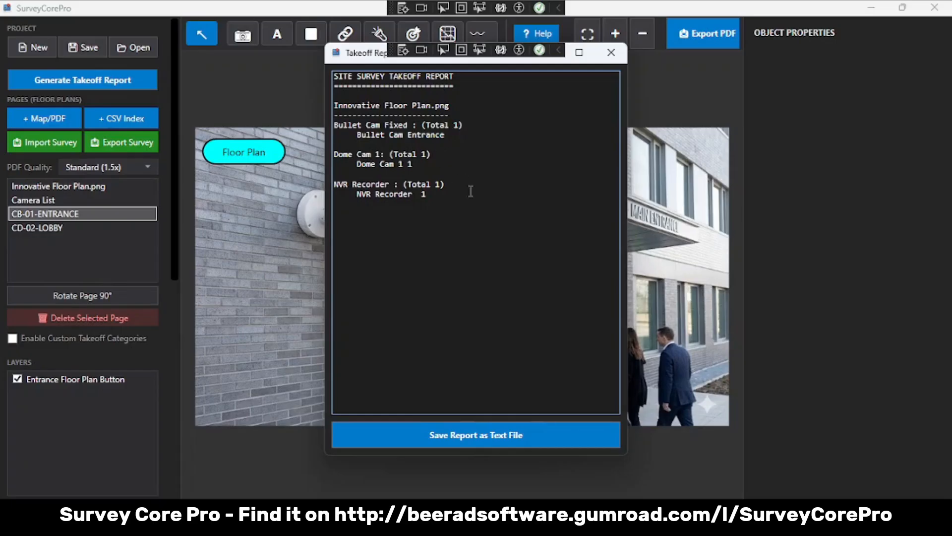
pyautogui.moveTo(470, 191); pyautogui.dragTo(329, 78)
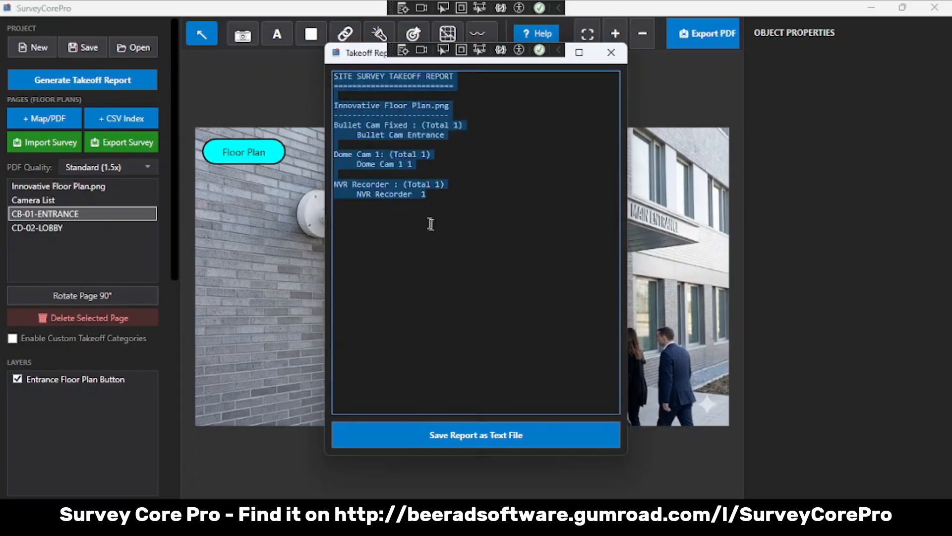
pyautogui.click(428, 221)
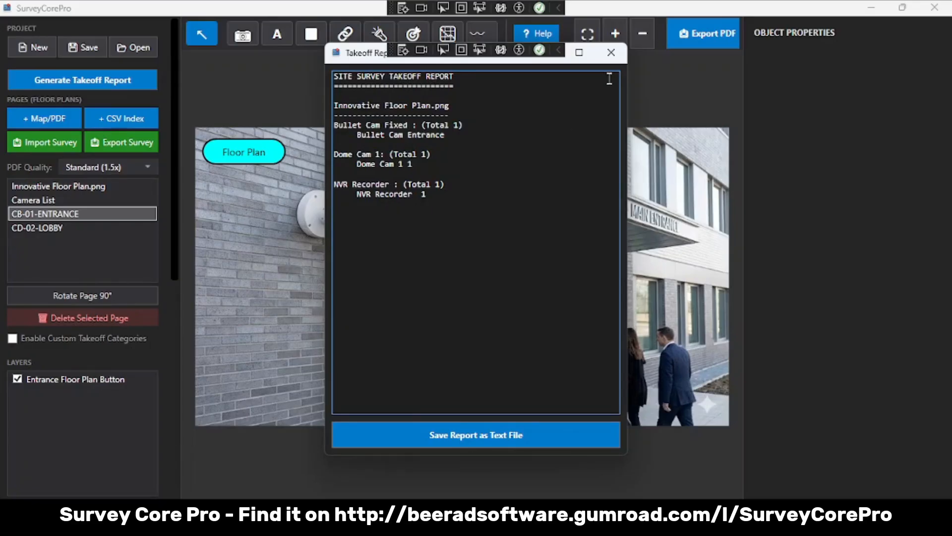
# - Close the takeoff report, export the survey as Survey_Final.pdf in the Innovative folder, and open the exported PDF
pyautogui.click(611, 53)
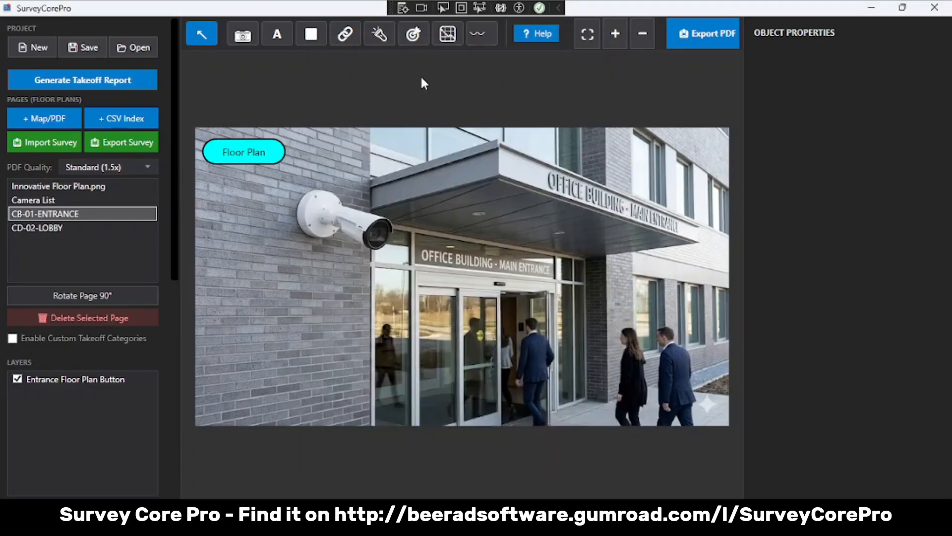
pyautogui.click(722, 40)
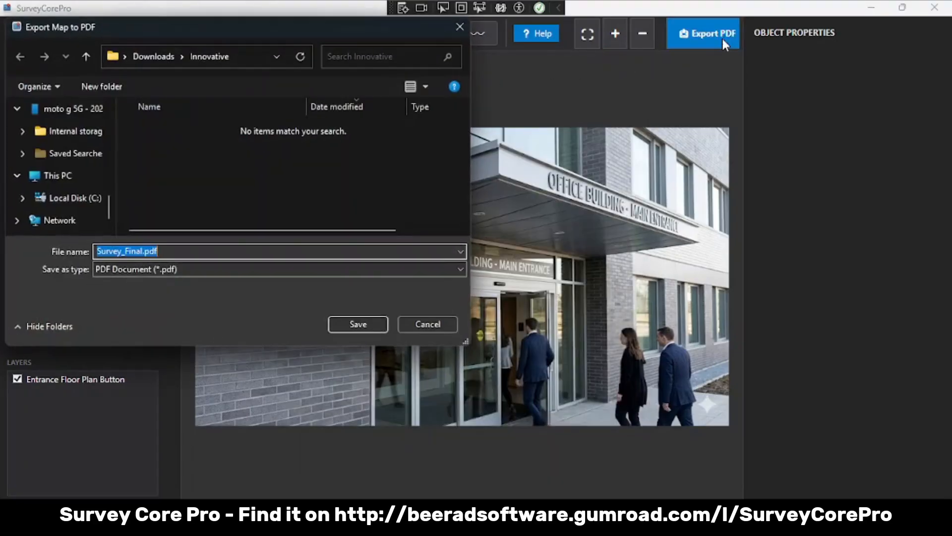
pyautogui.click(358, 326)
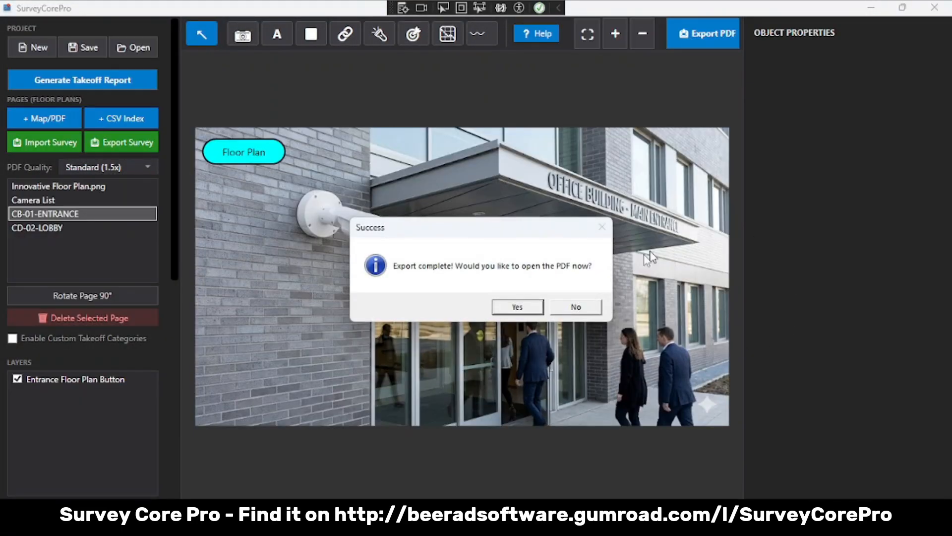
pyautogui.click(517, 307)
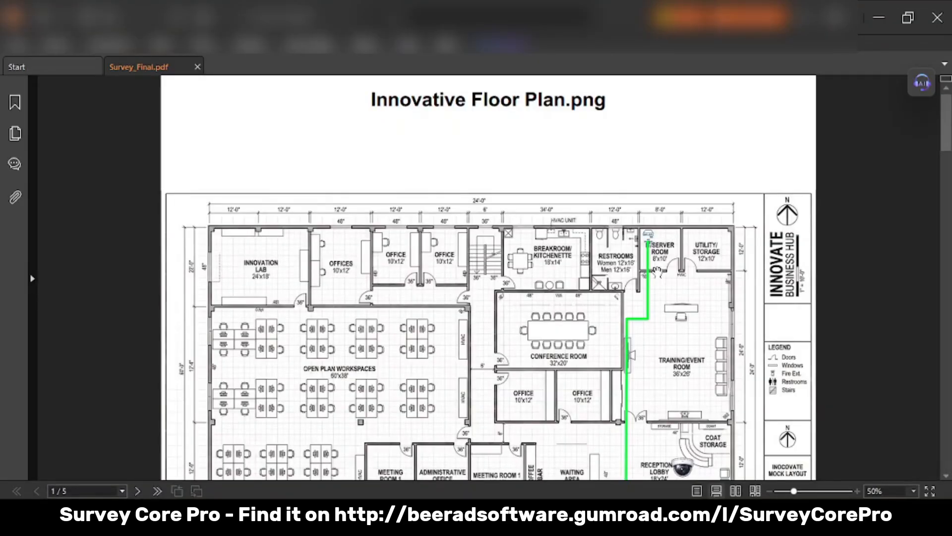
# - Test the PDF's entrance camera link on the floor plan and the Floor Plan button that returns from the entrance photo
pyautogui.scroll(-1, 658, 271)
pyautogui.scroll(-5, 657, 270)
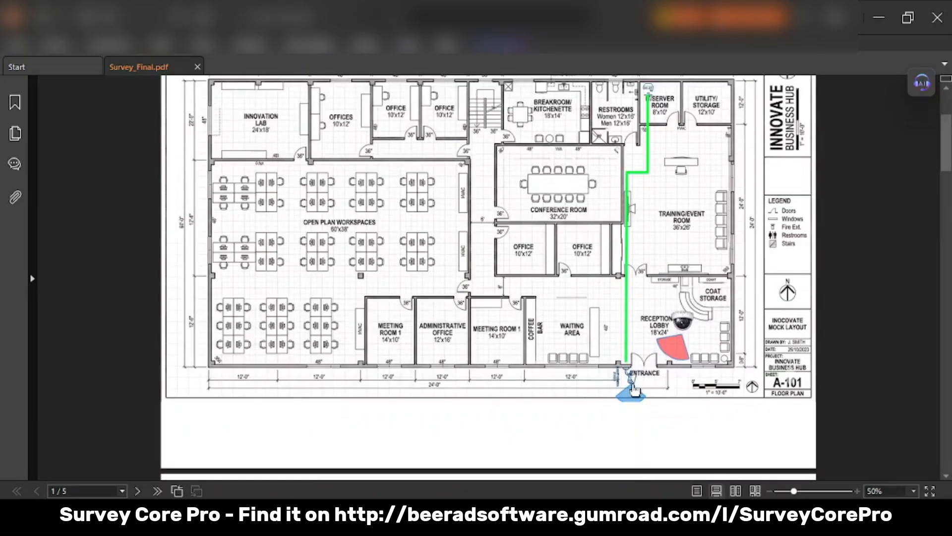
pyautogui.click(630, 384)
pyautogui.scroll(-7, 630, 384)
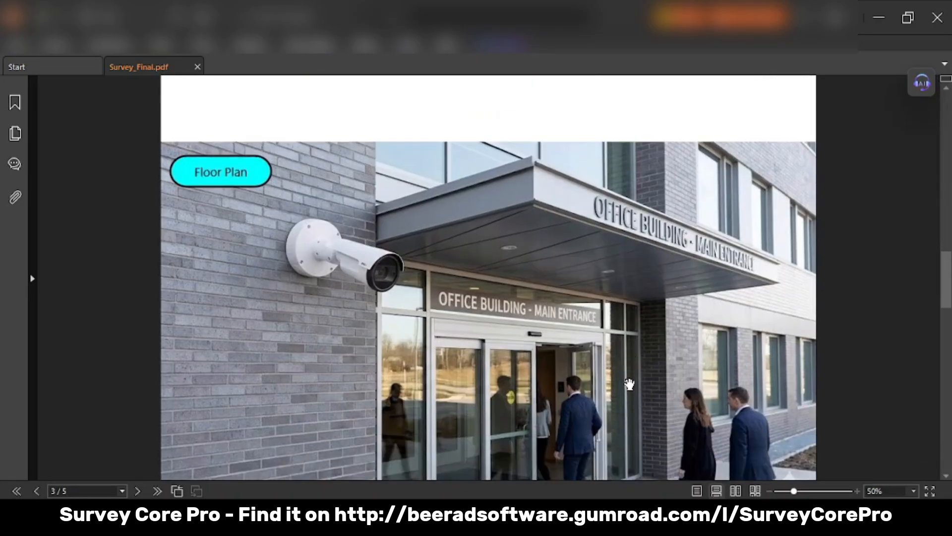
pyautogui.scroll(2, 630, 384)
pyautogui.scroll(2, 630, 384)
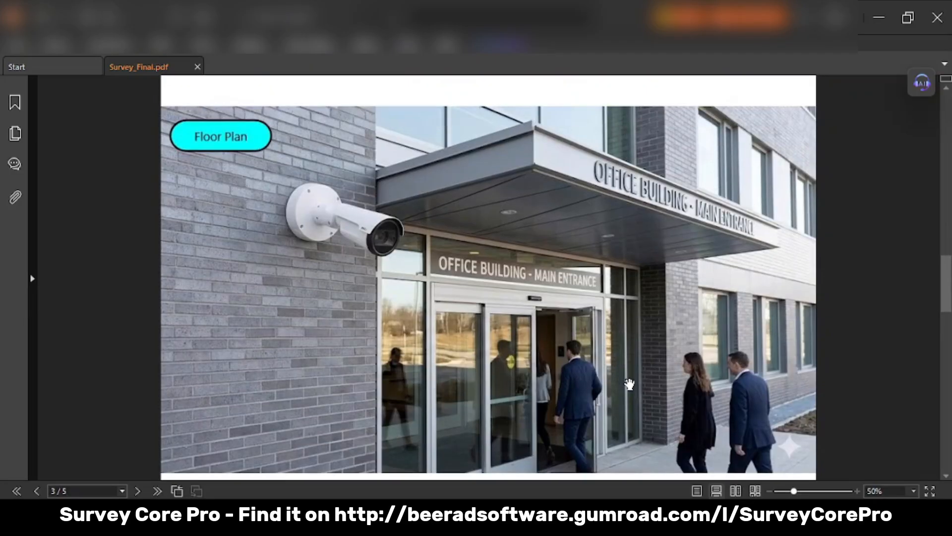
pyautogui.click(246, 140)
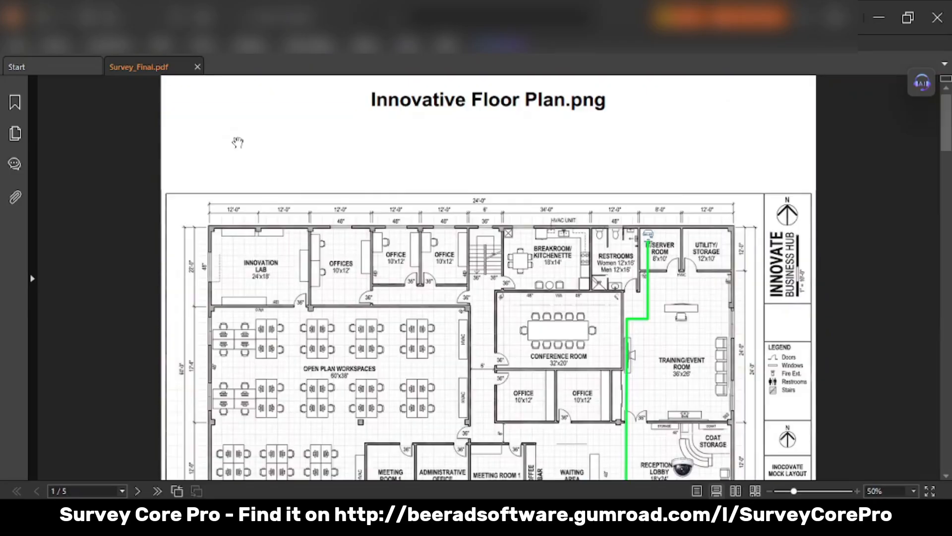
pyautogui.scroll(-10, 676, 296)
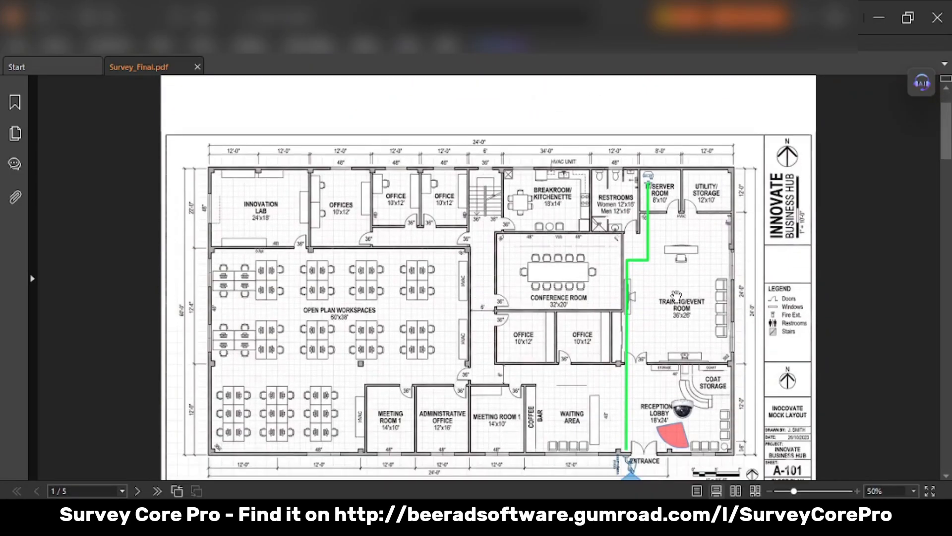
pyautogui.scroll(-3, 676, 296)
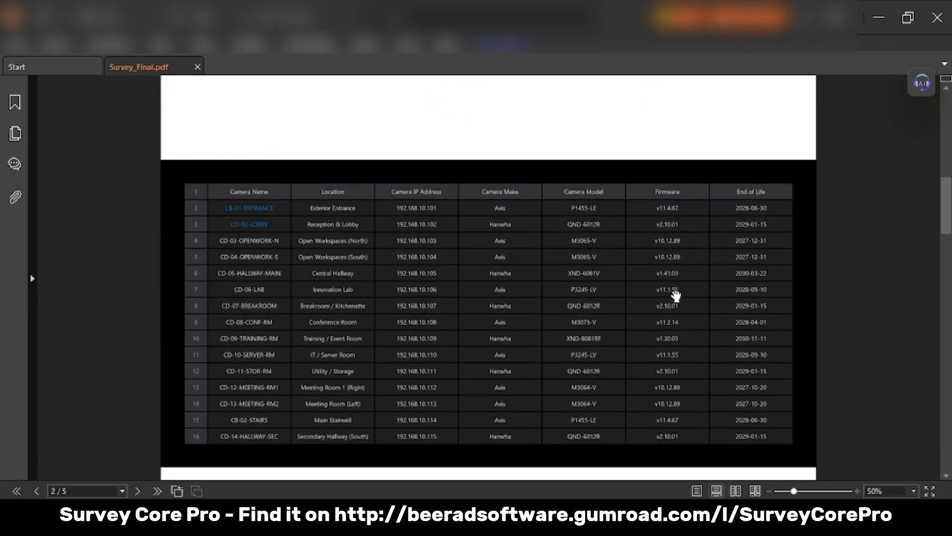
pyautogui.keyDown('ctrl'); pyautogui.scroll(3, 515, 227); pyautogui.keyUp('ctrl')
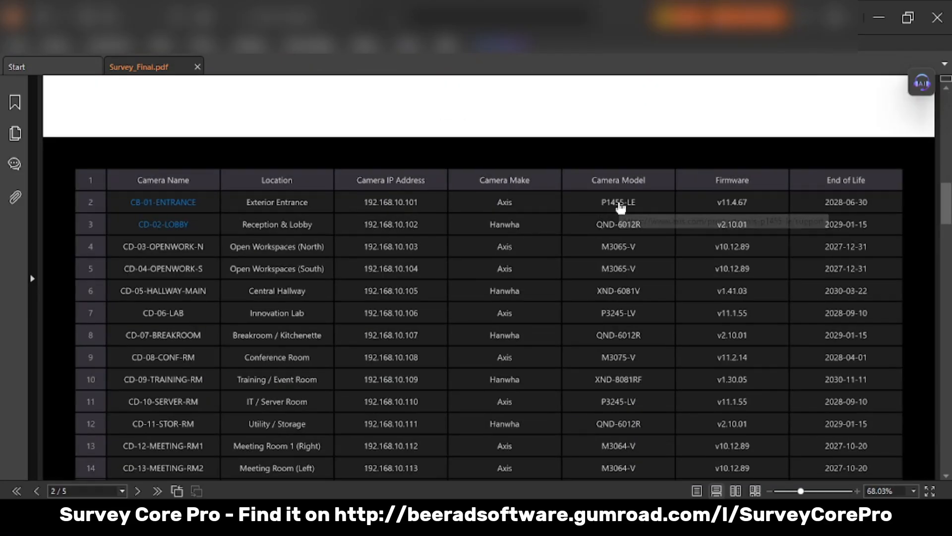
pyautogui.click(620, 204)
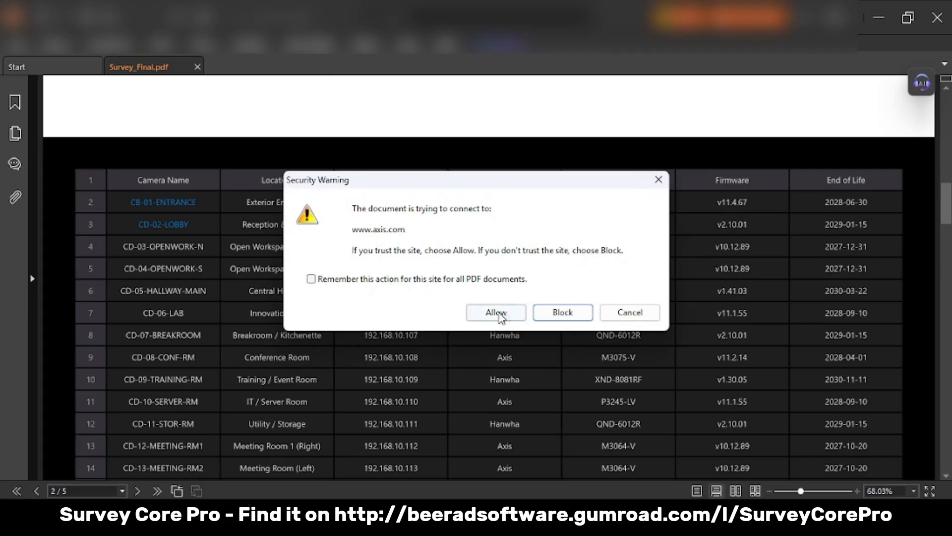
pyautogui.click(498, 314)
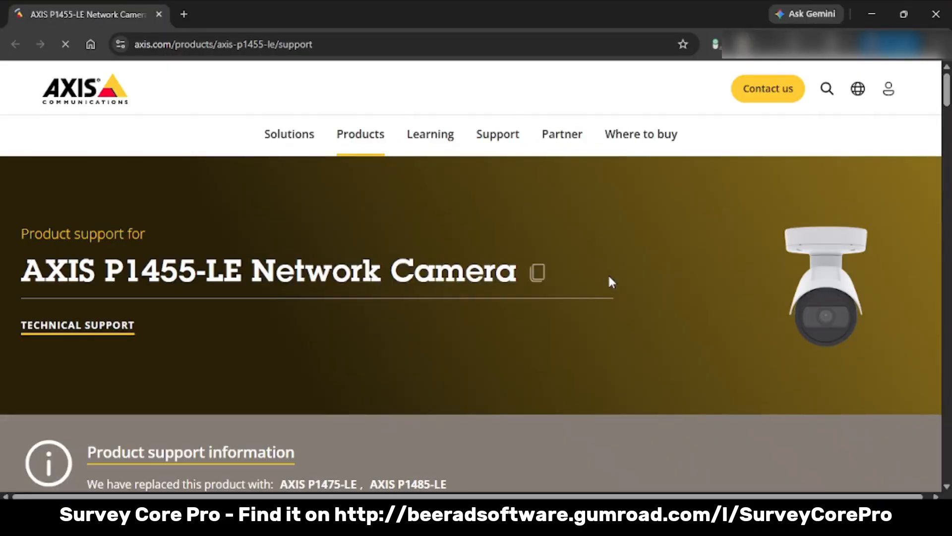
# - Look through the device software section of the AXIS P1455-LE support page and close the browser
pyautogui.scroll(-2, 680, 330)
pyautogui.scroll(-8, 680, 329)
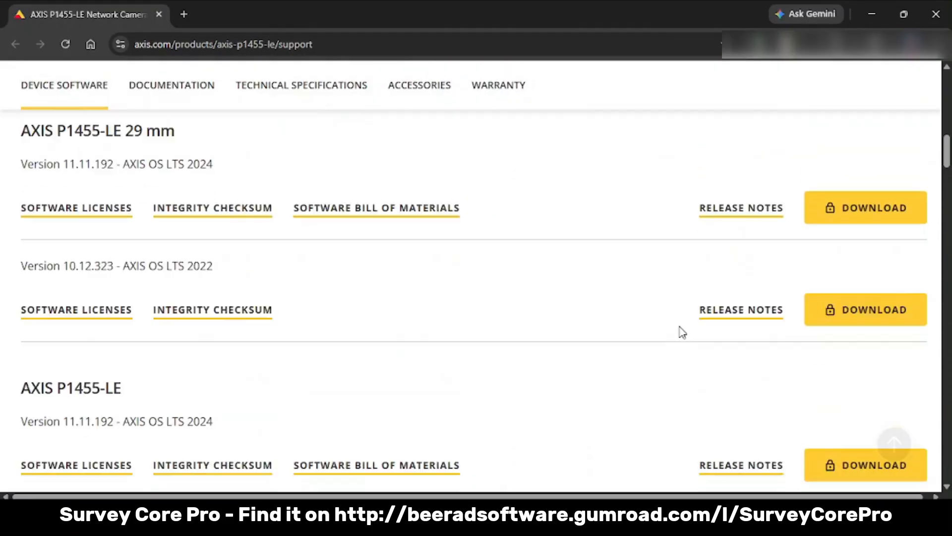
pyautogui.scroll(12, 680, 329)
pyautogui.click(948, 6)
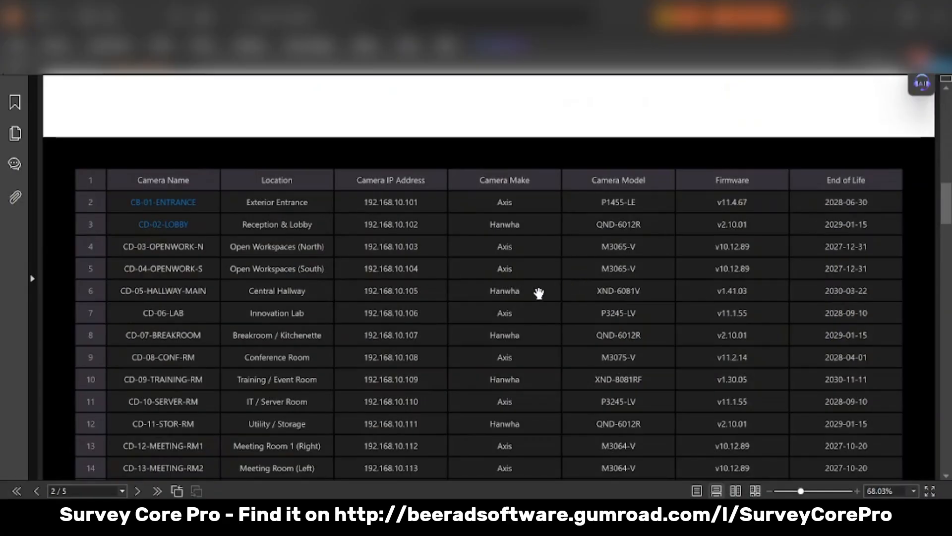
# - Follow the CD-02-LOBBY link in the camera list and review the PDF's lobby photo, takeoff report and floor plan pages
pyautogui.scroll(-1, 539, 293)
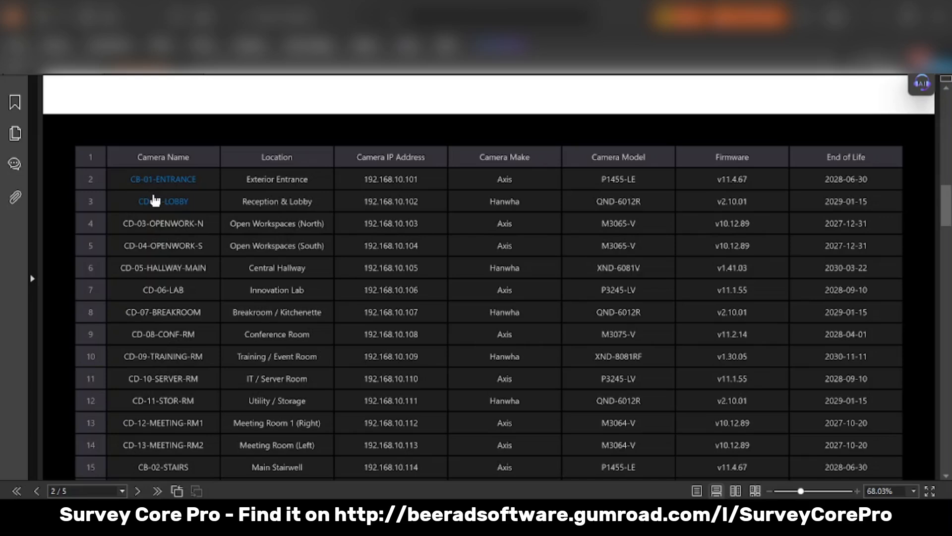
pyautogui.click(157, 203)
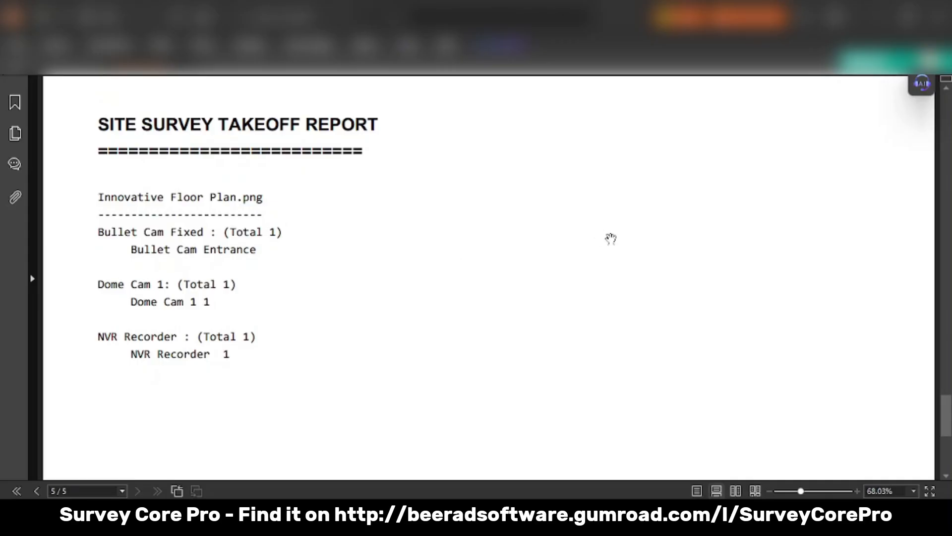
pyautogui.scroll(20, 611, 239)
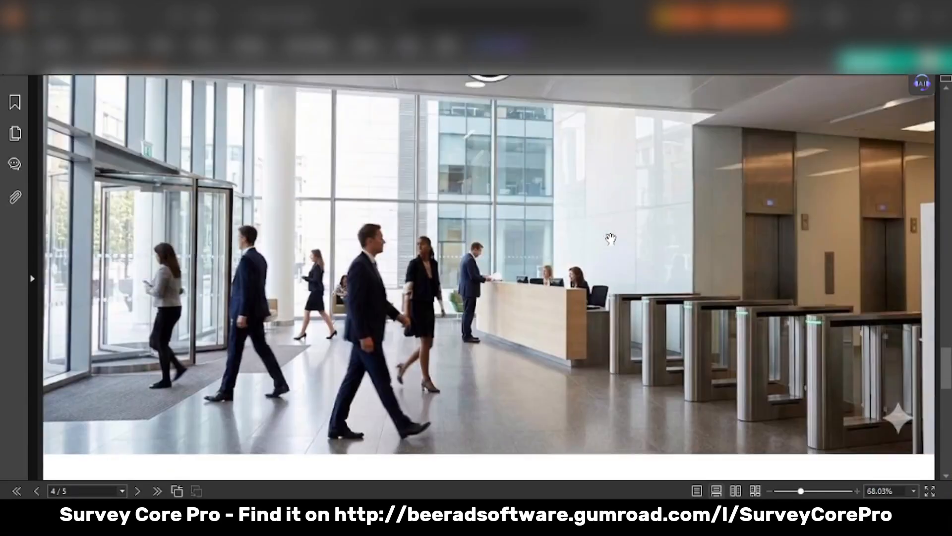
pyautogui.scroll(-6, 610, 239)
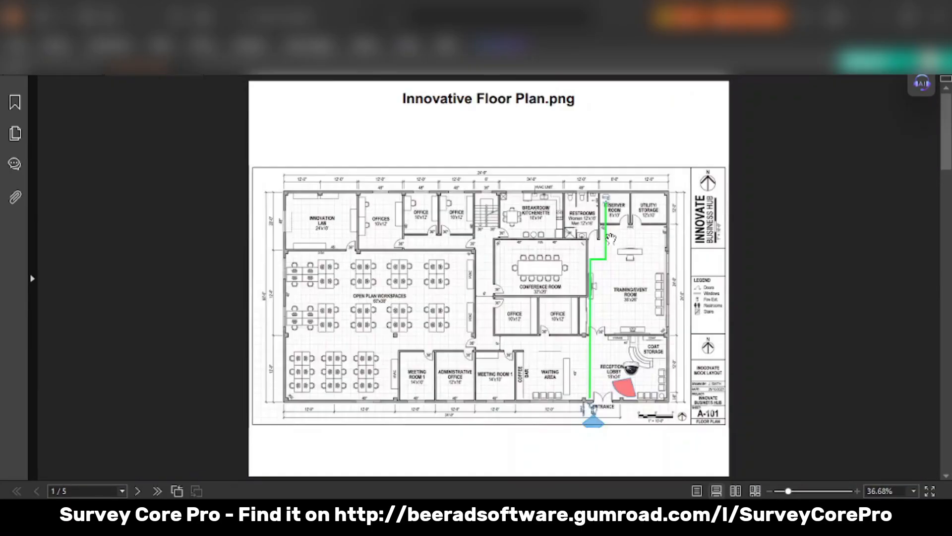